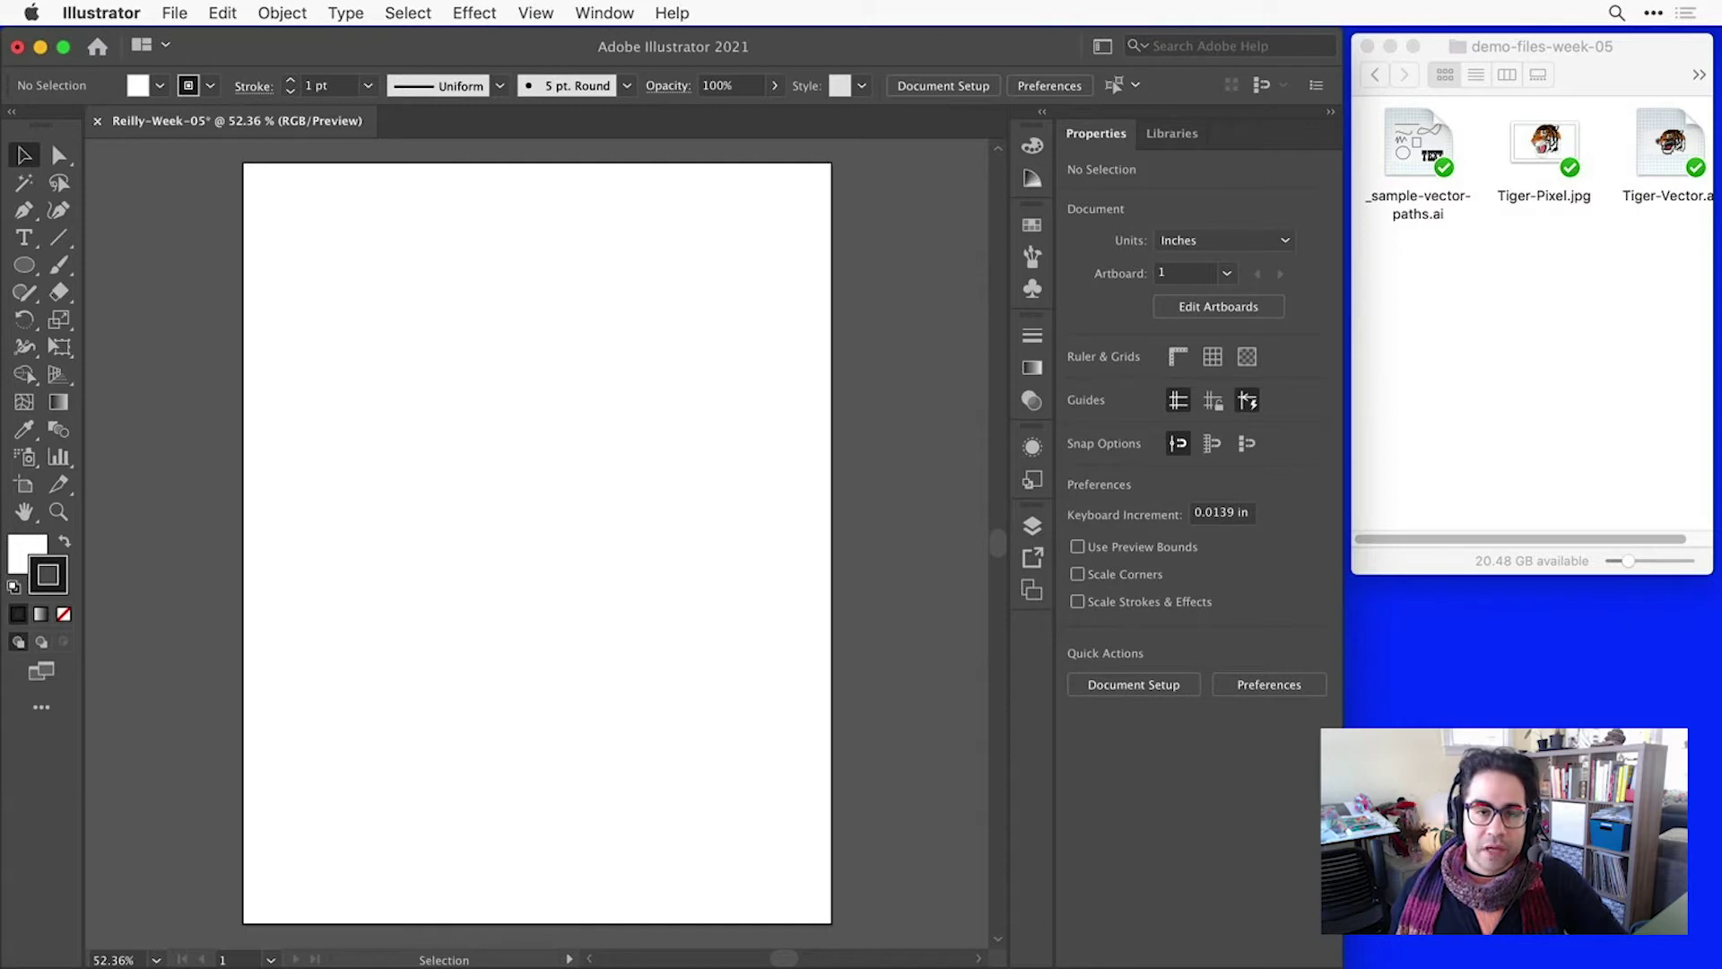
Start Save As for the document, targeting surname-Week-05.ai in the demo-files-week-05 folder.
left_click(1487, 321)
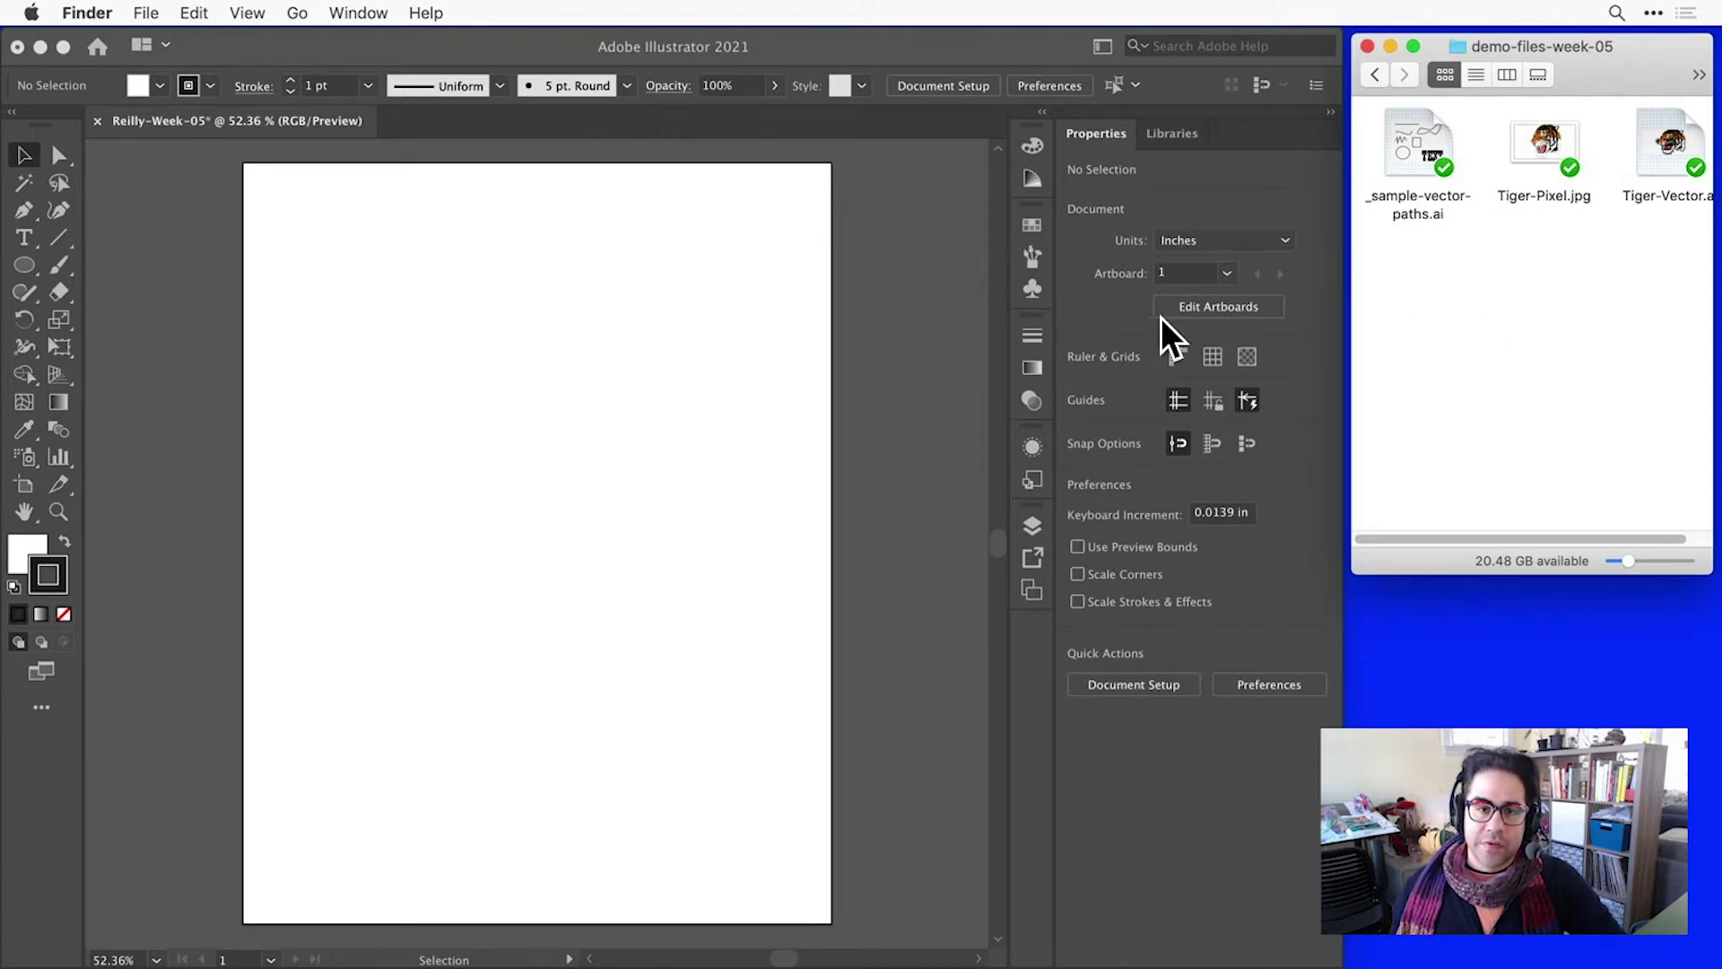
left_click(945, 312)
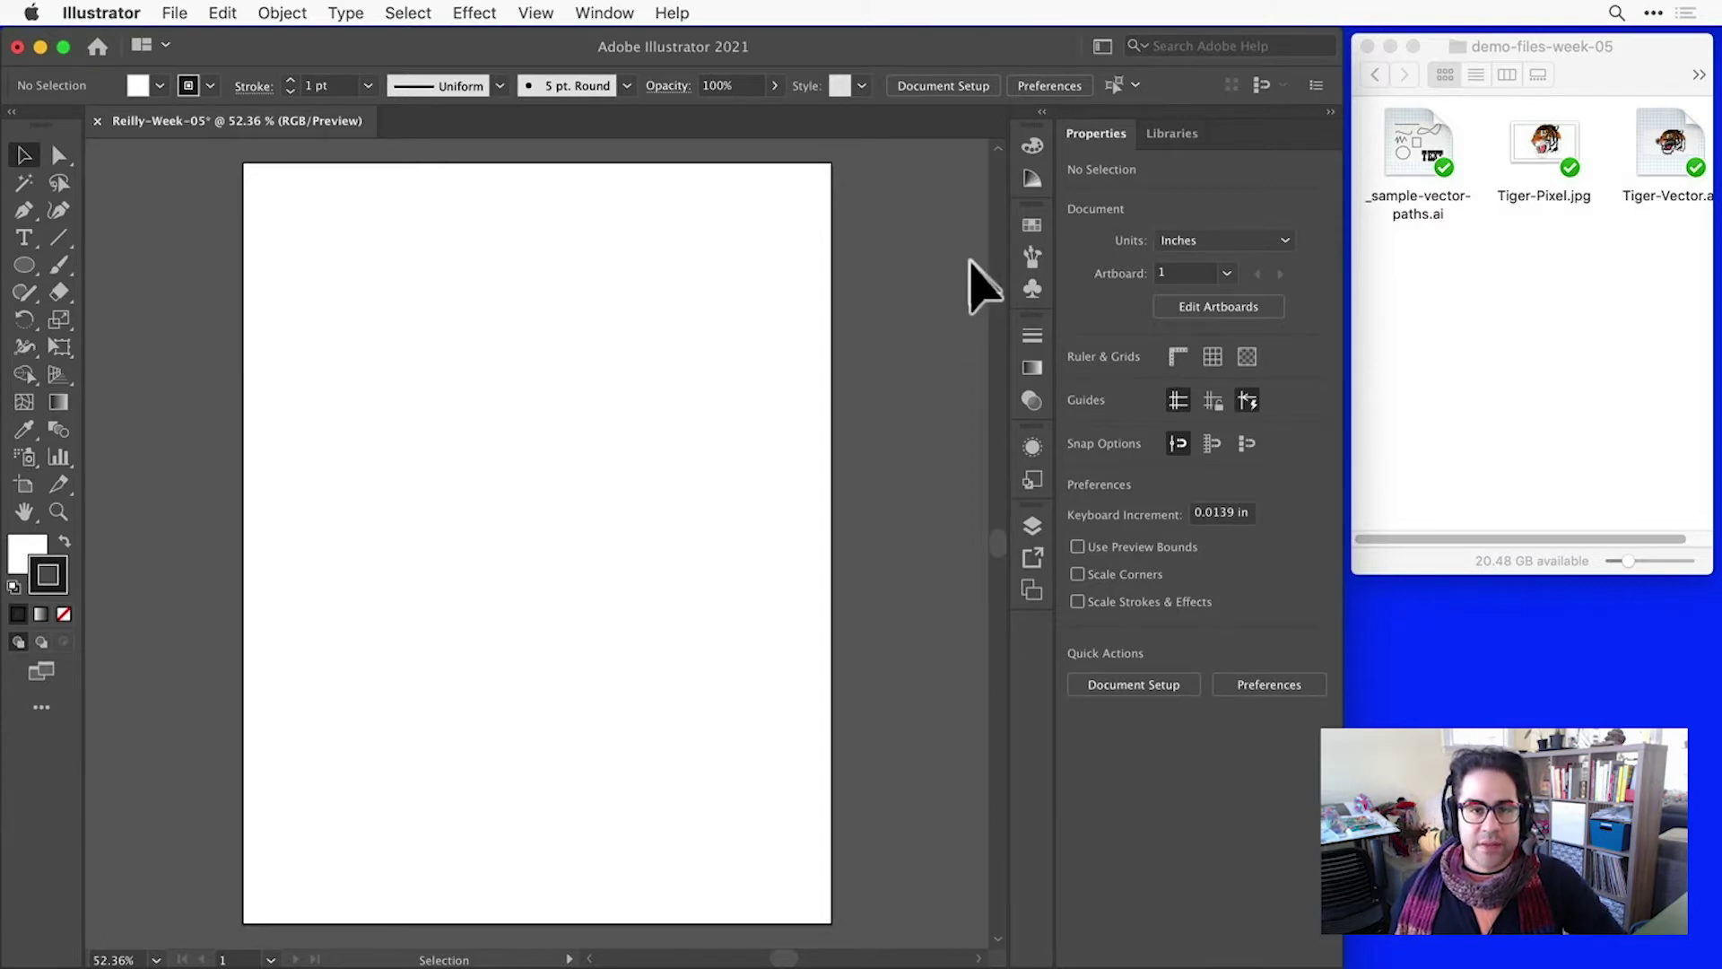
left_click(173, 13)
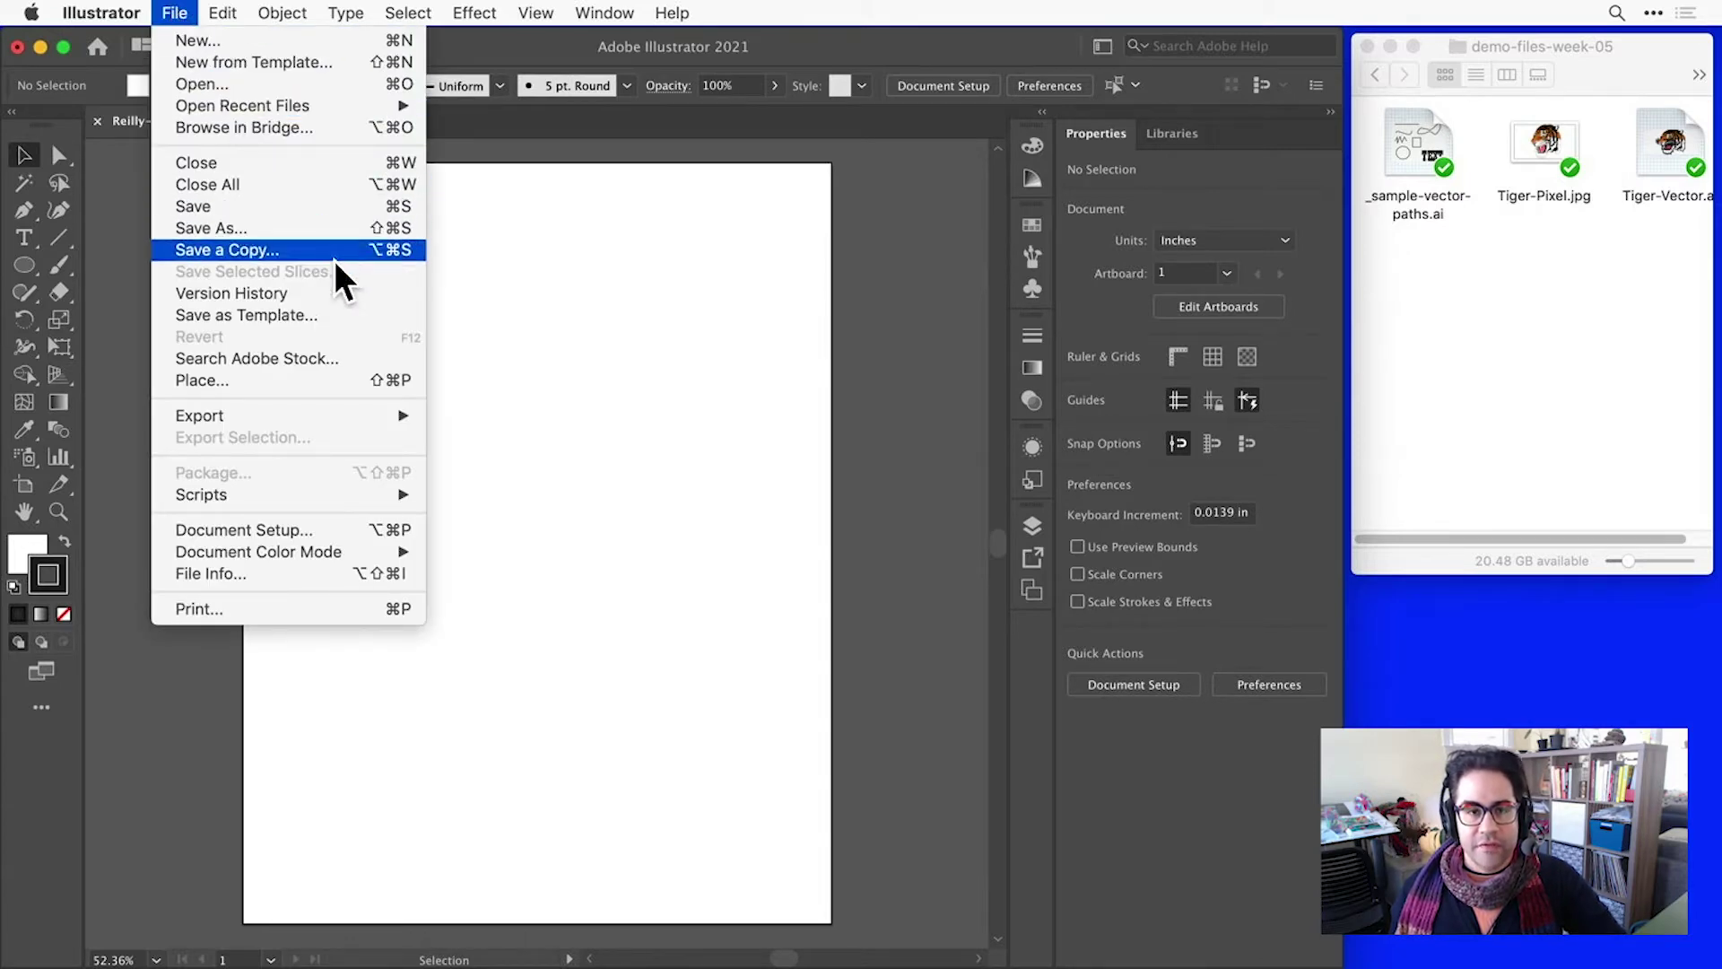
mouse_move(395, 415)
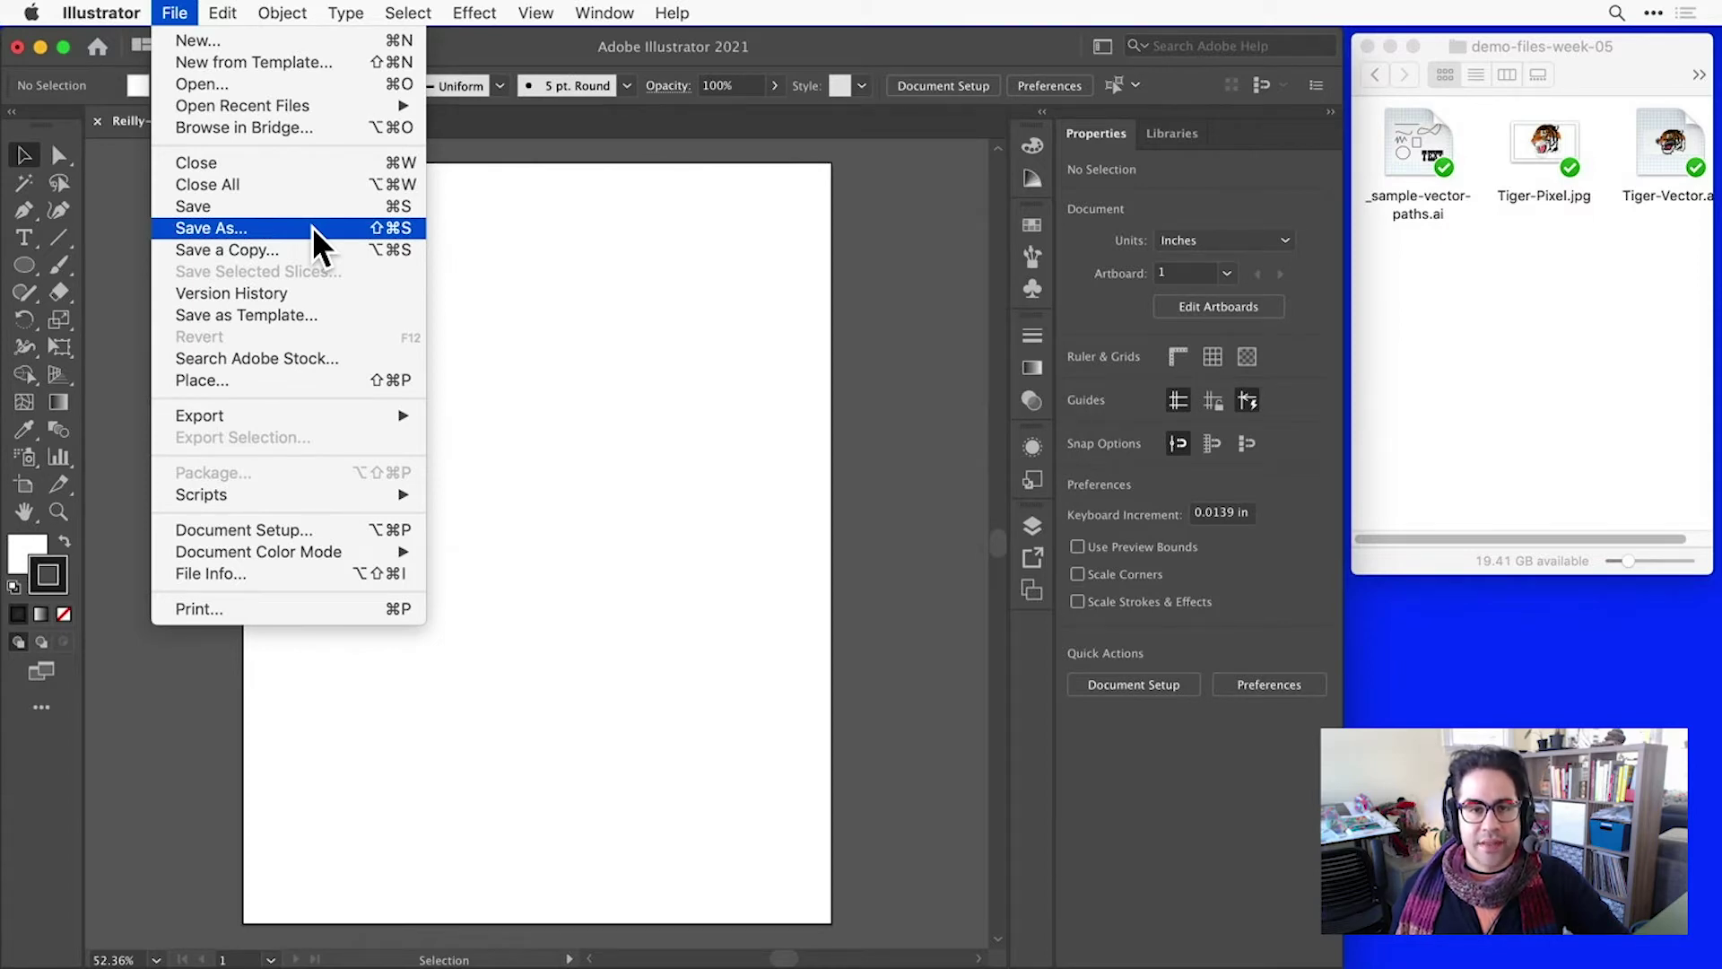
left_click(312, 226)
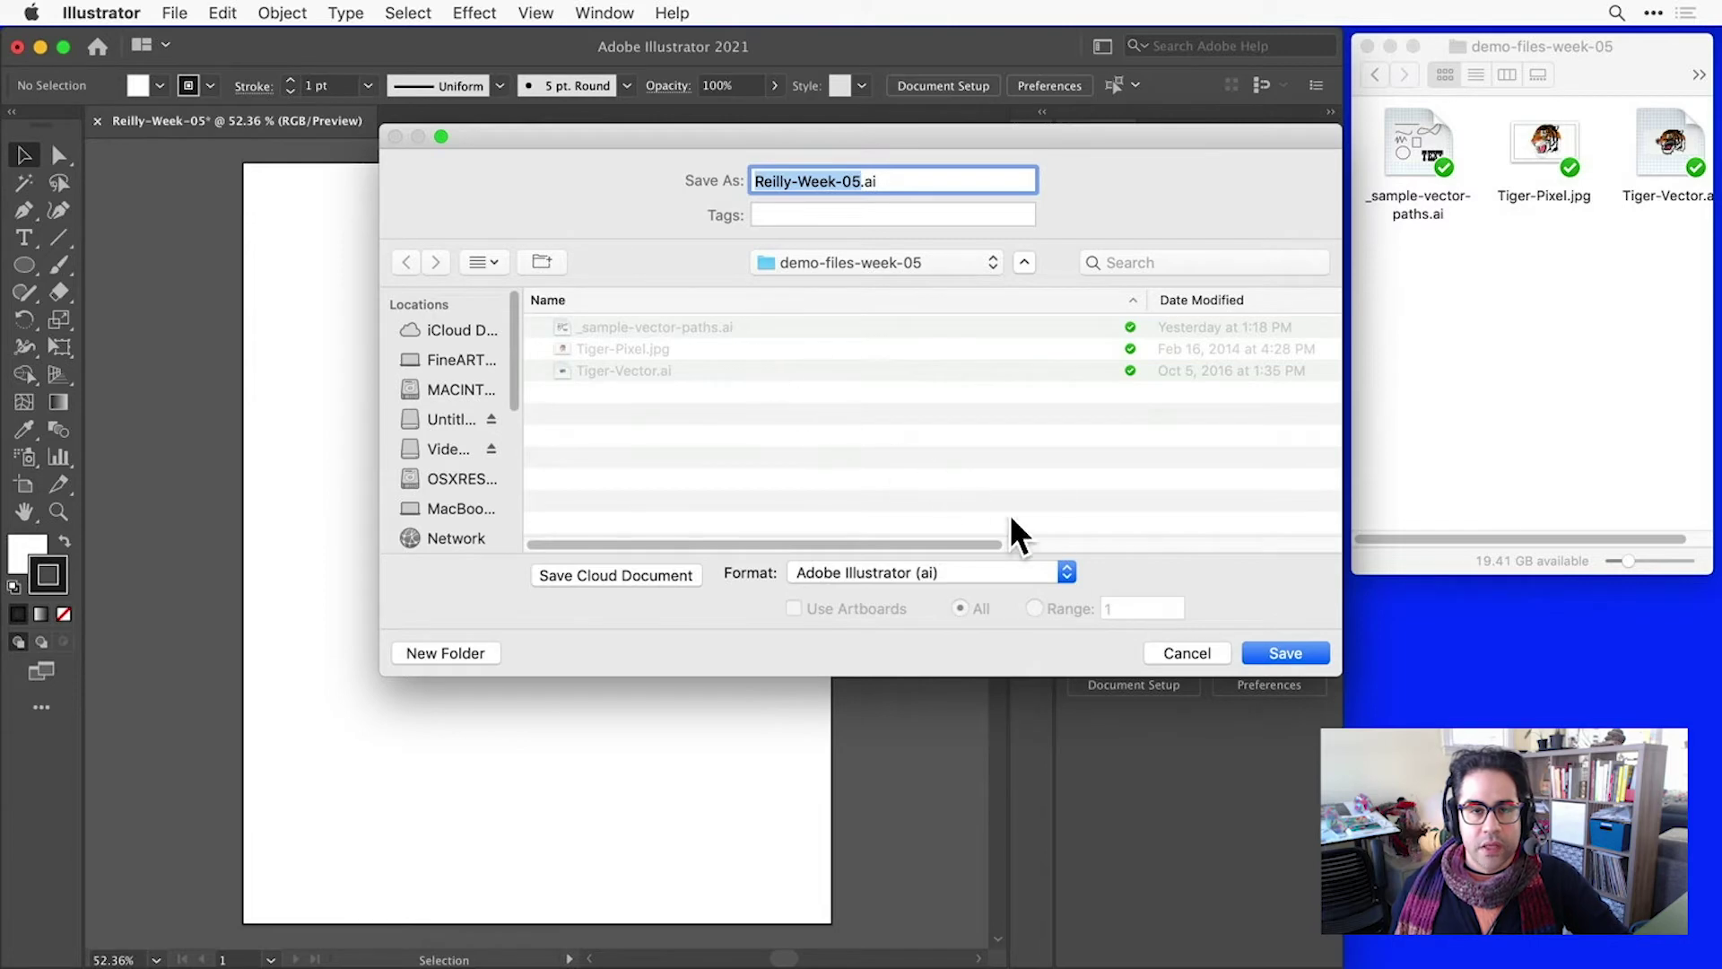
Save in Adobe Illustrator (ai) format into demo-files-week-05, accepting the default Illustrator Options.
left_click(1066, 572)
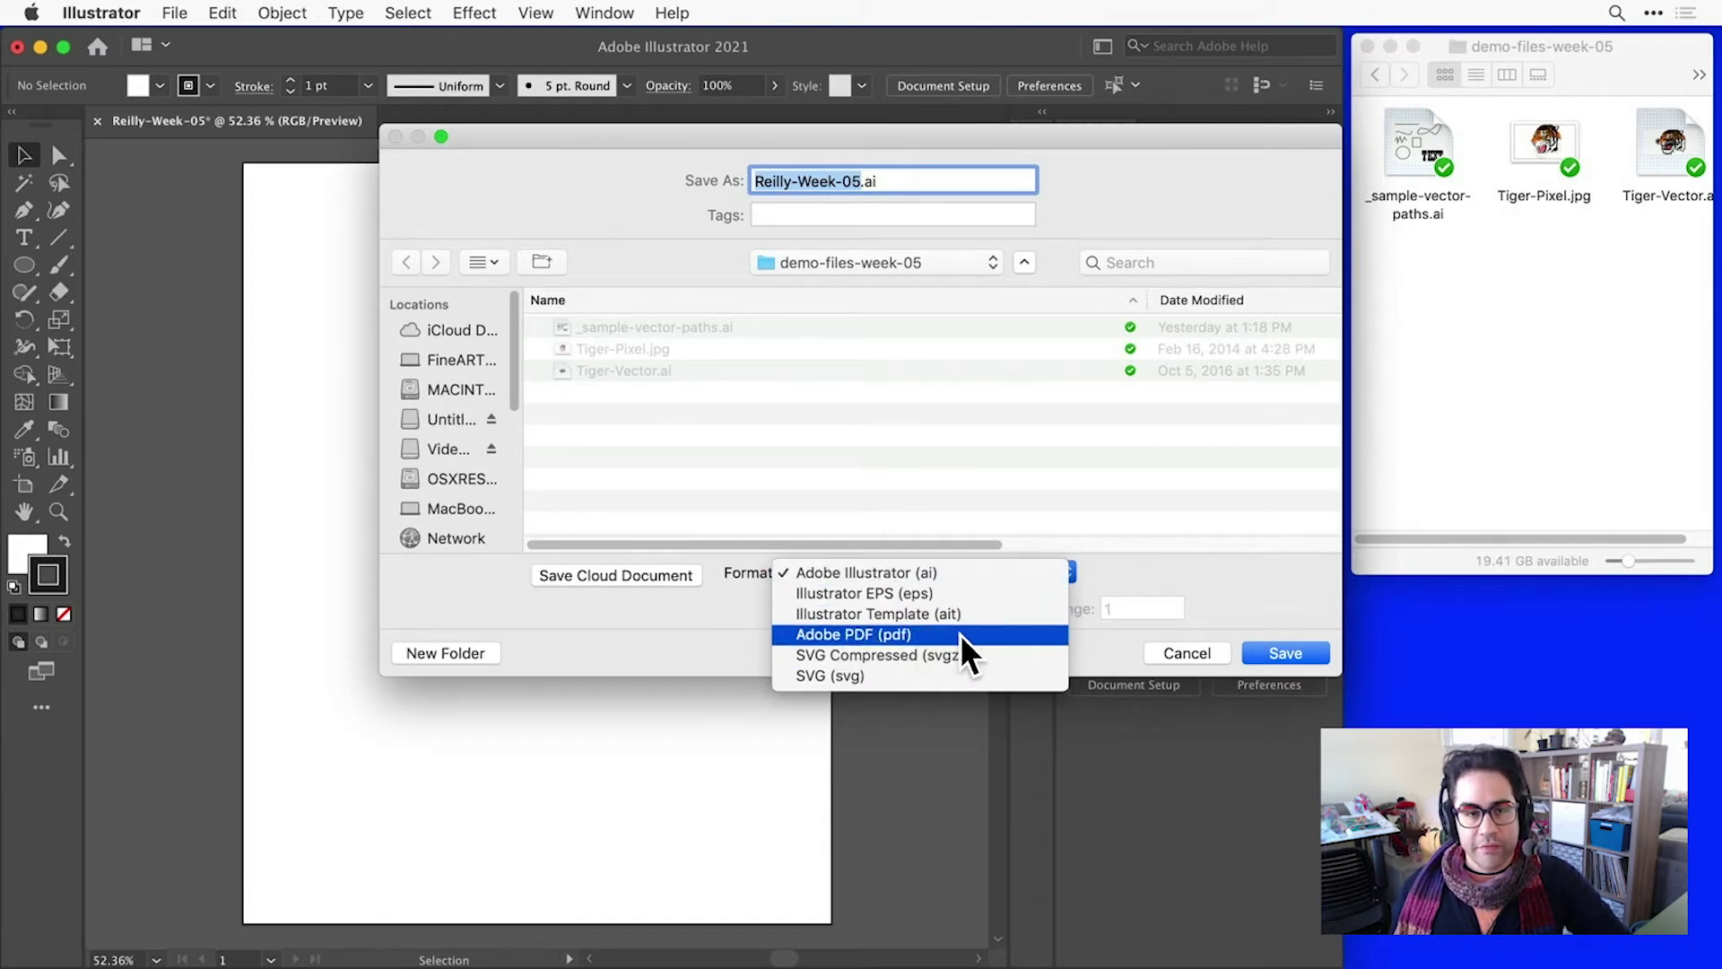
left_click(941, 579)
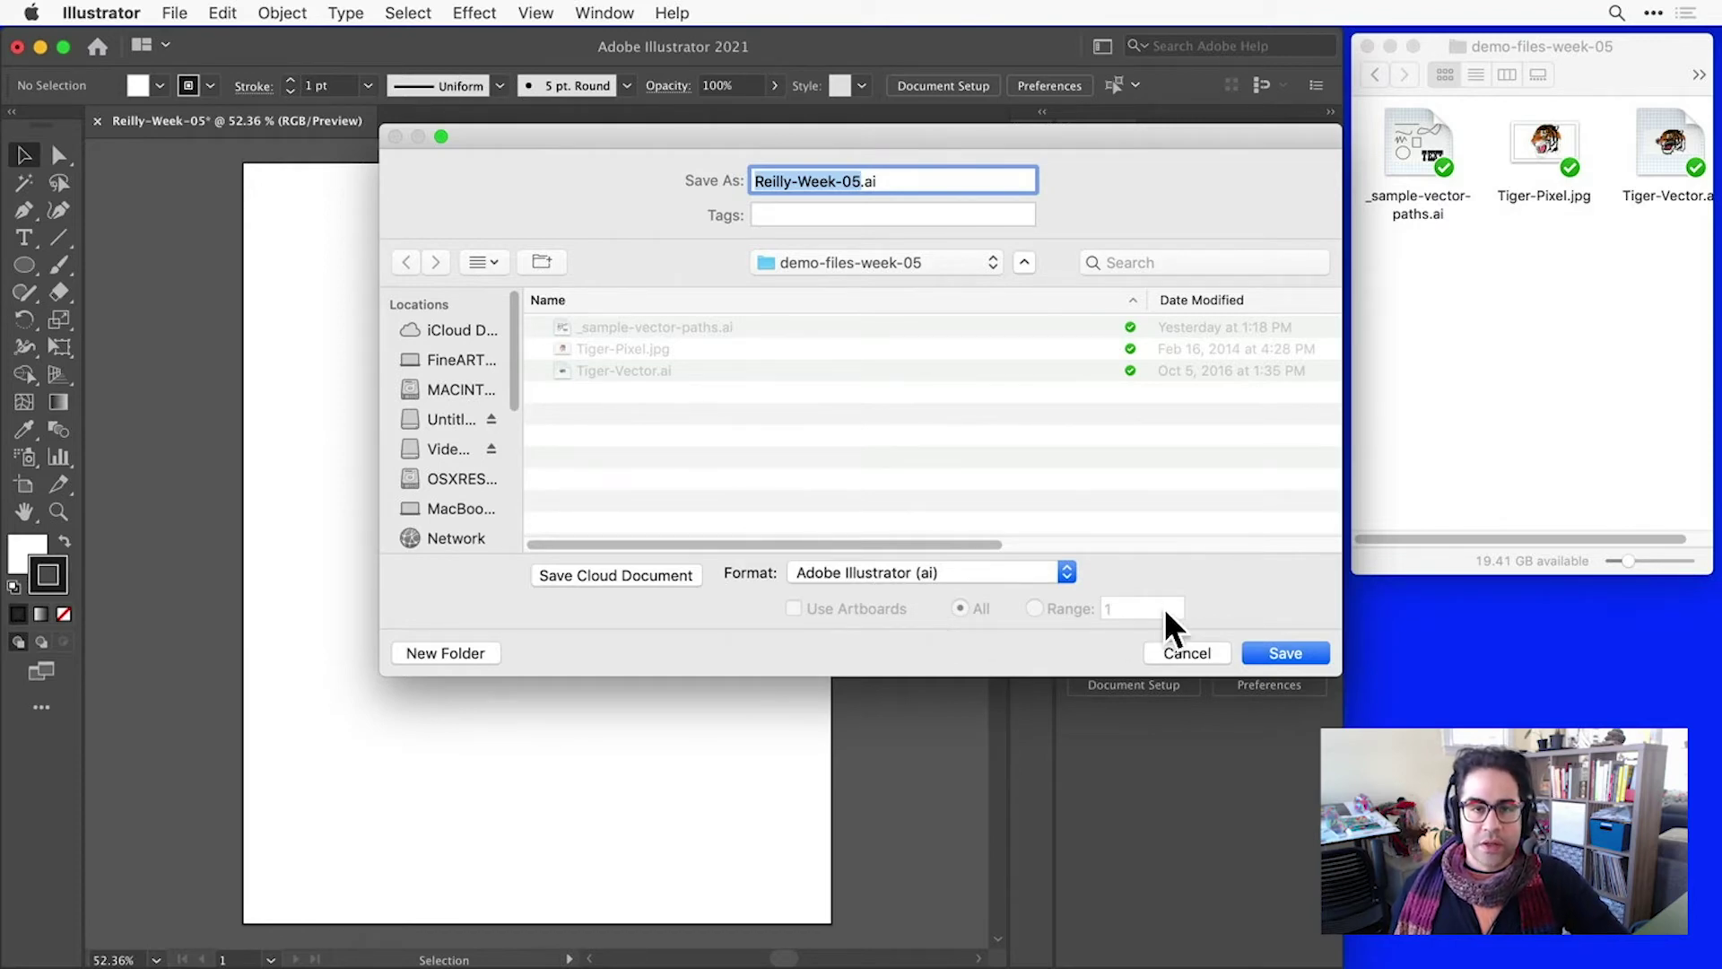
left_click(1278, 646)
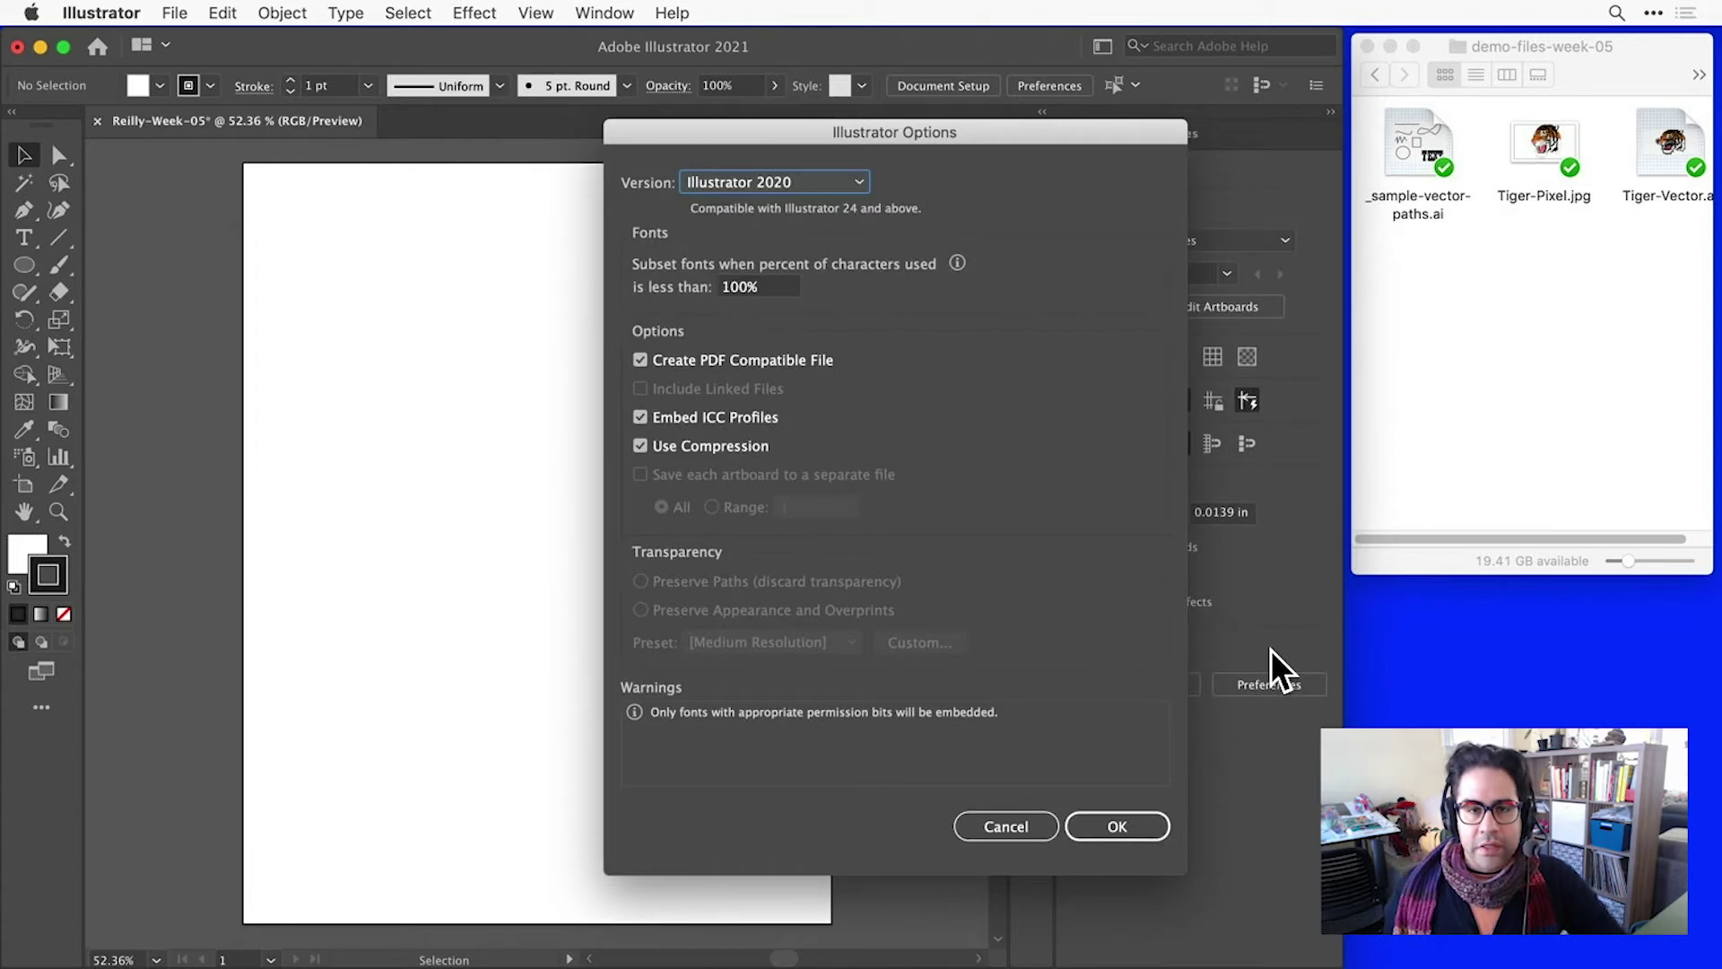
left_click(1120, 823)
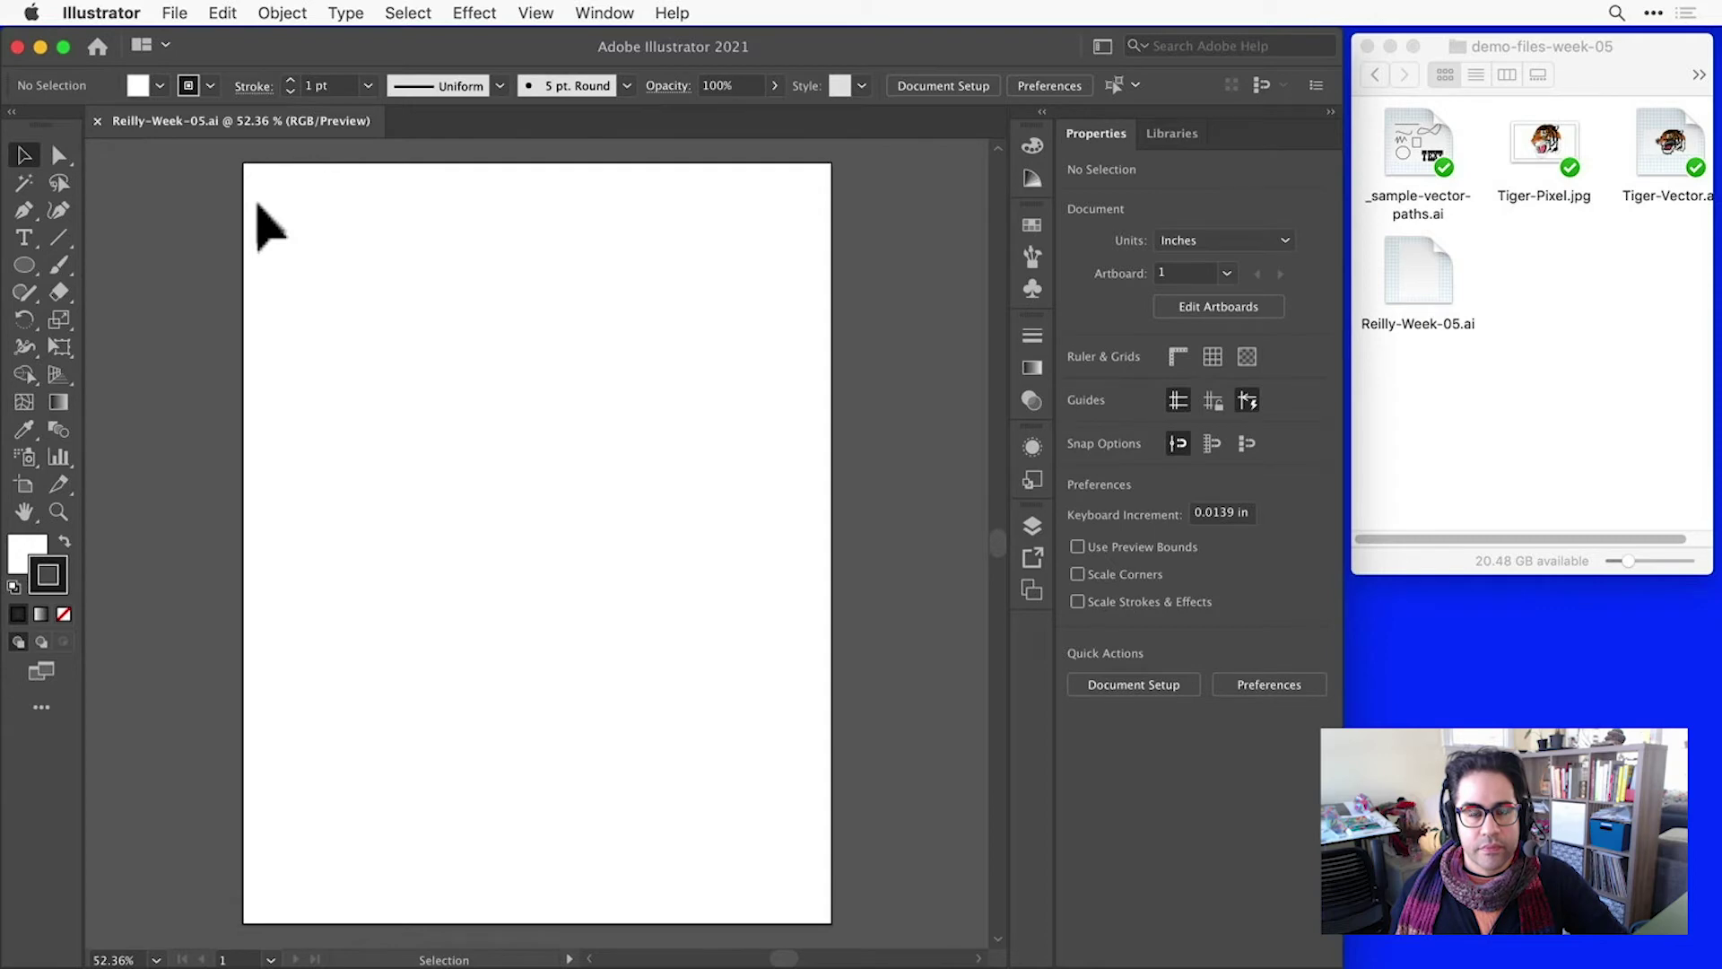
With Direct Selection active, paste the red-square-to-yellow-circle blend onto the artboard.
key("a")
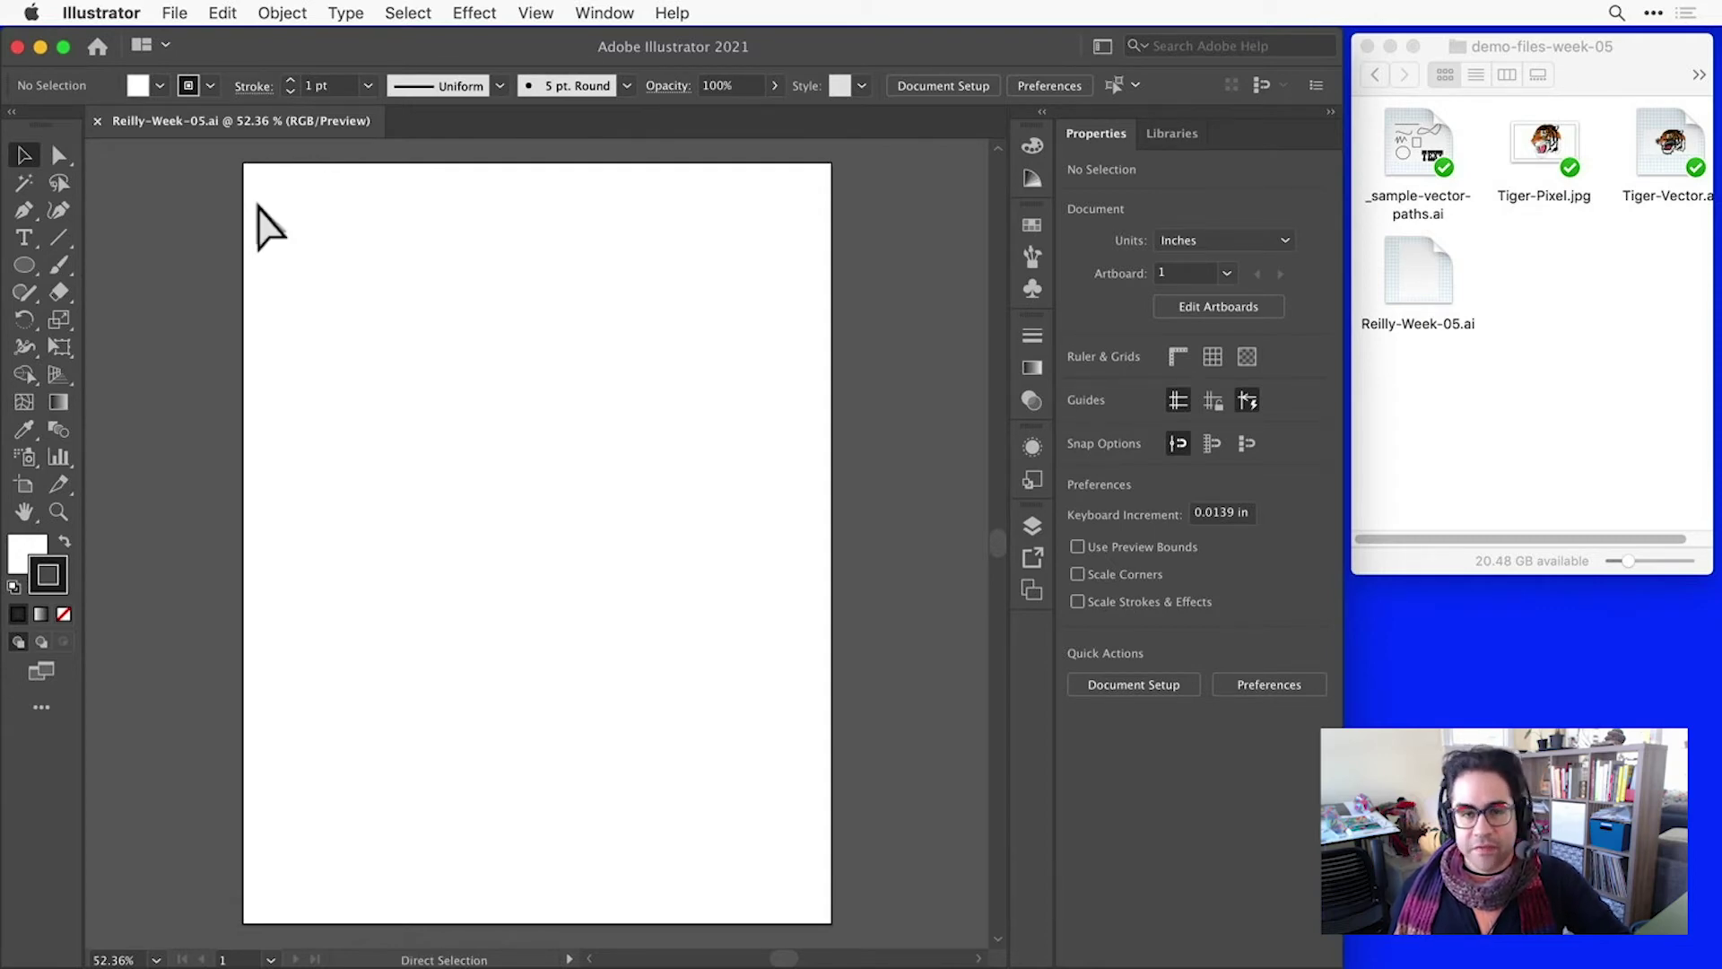
key("cmd+v")
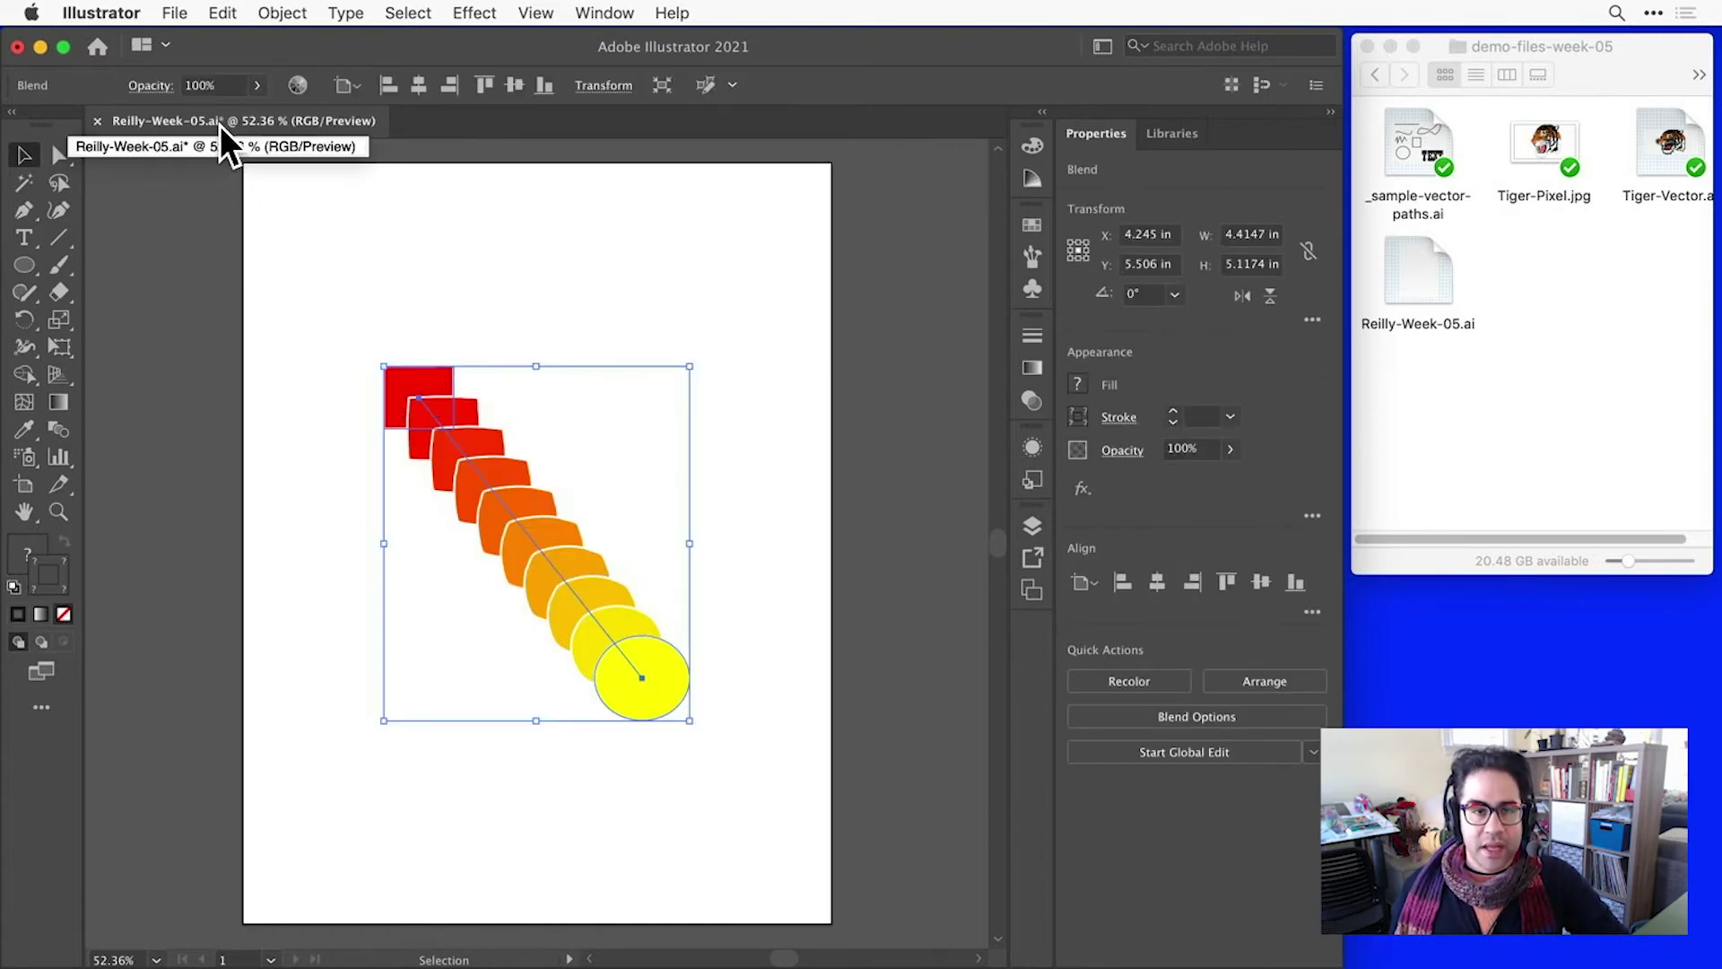
Deselect the blend and save the document with File > Save.
left_click(225, 281)
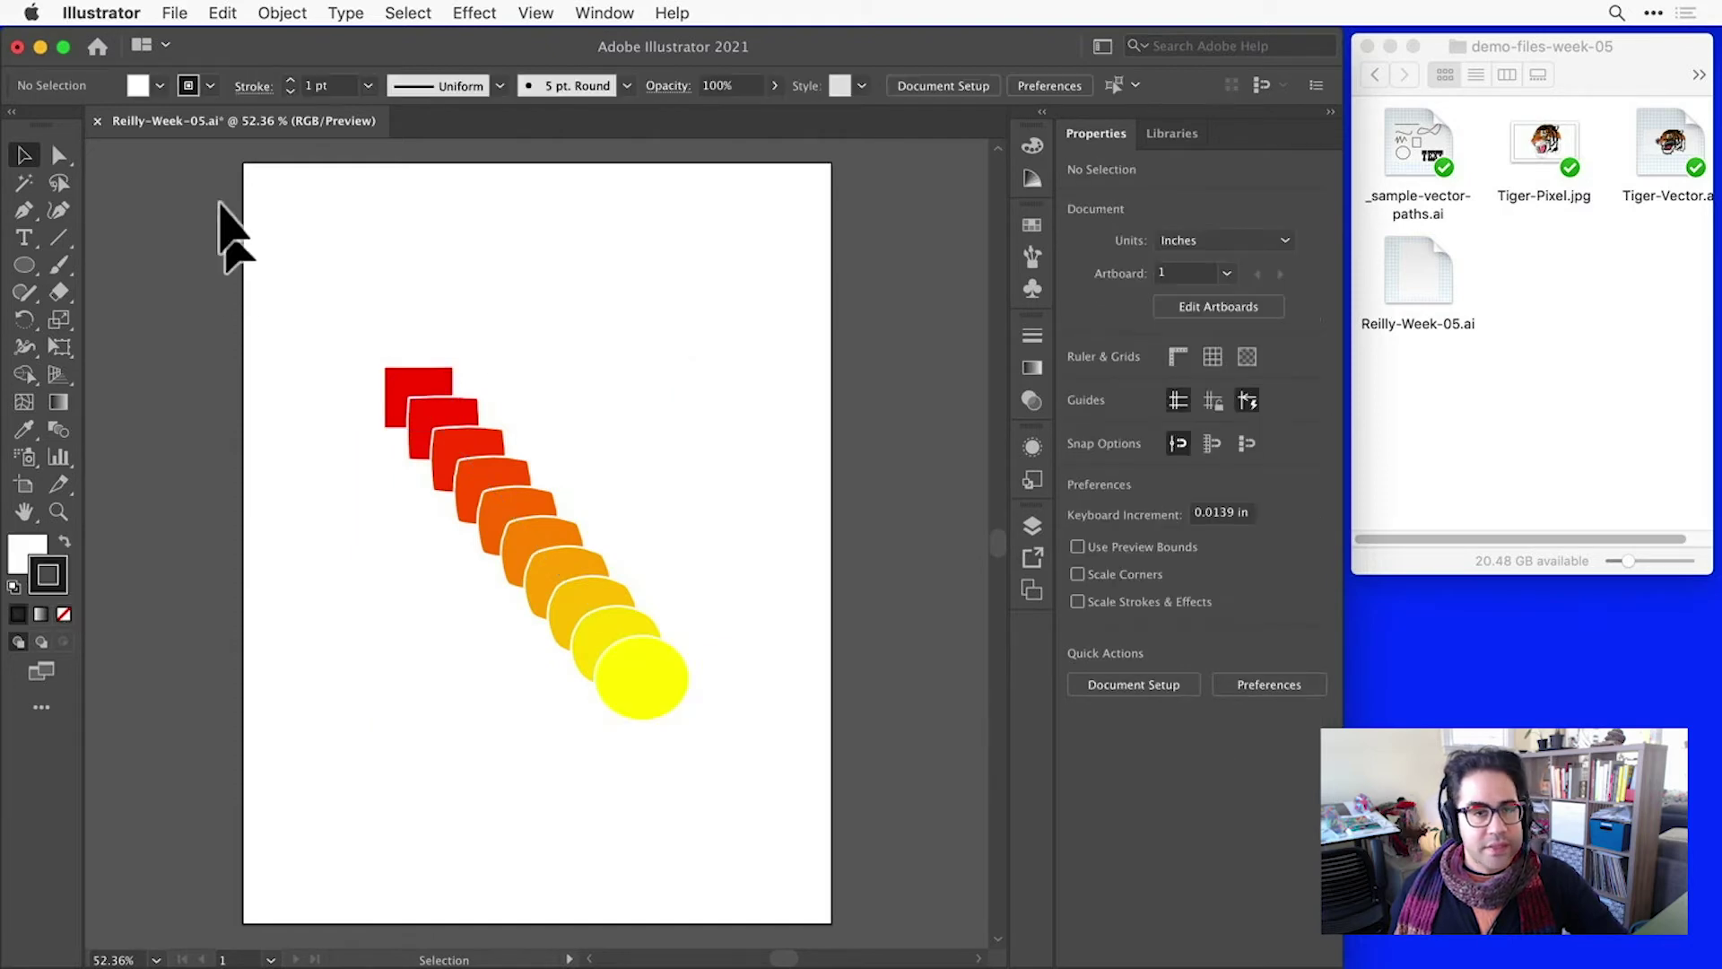
left_click(194, 7)
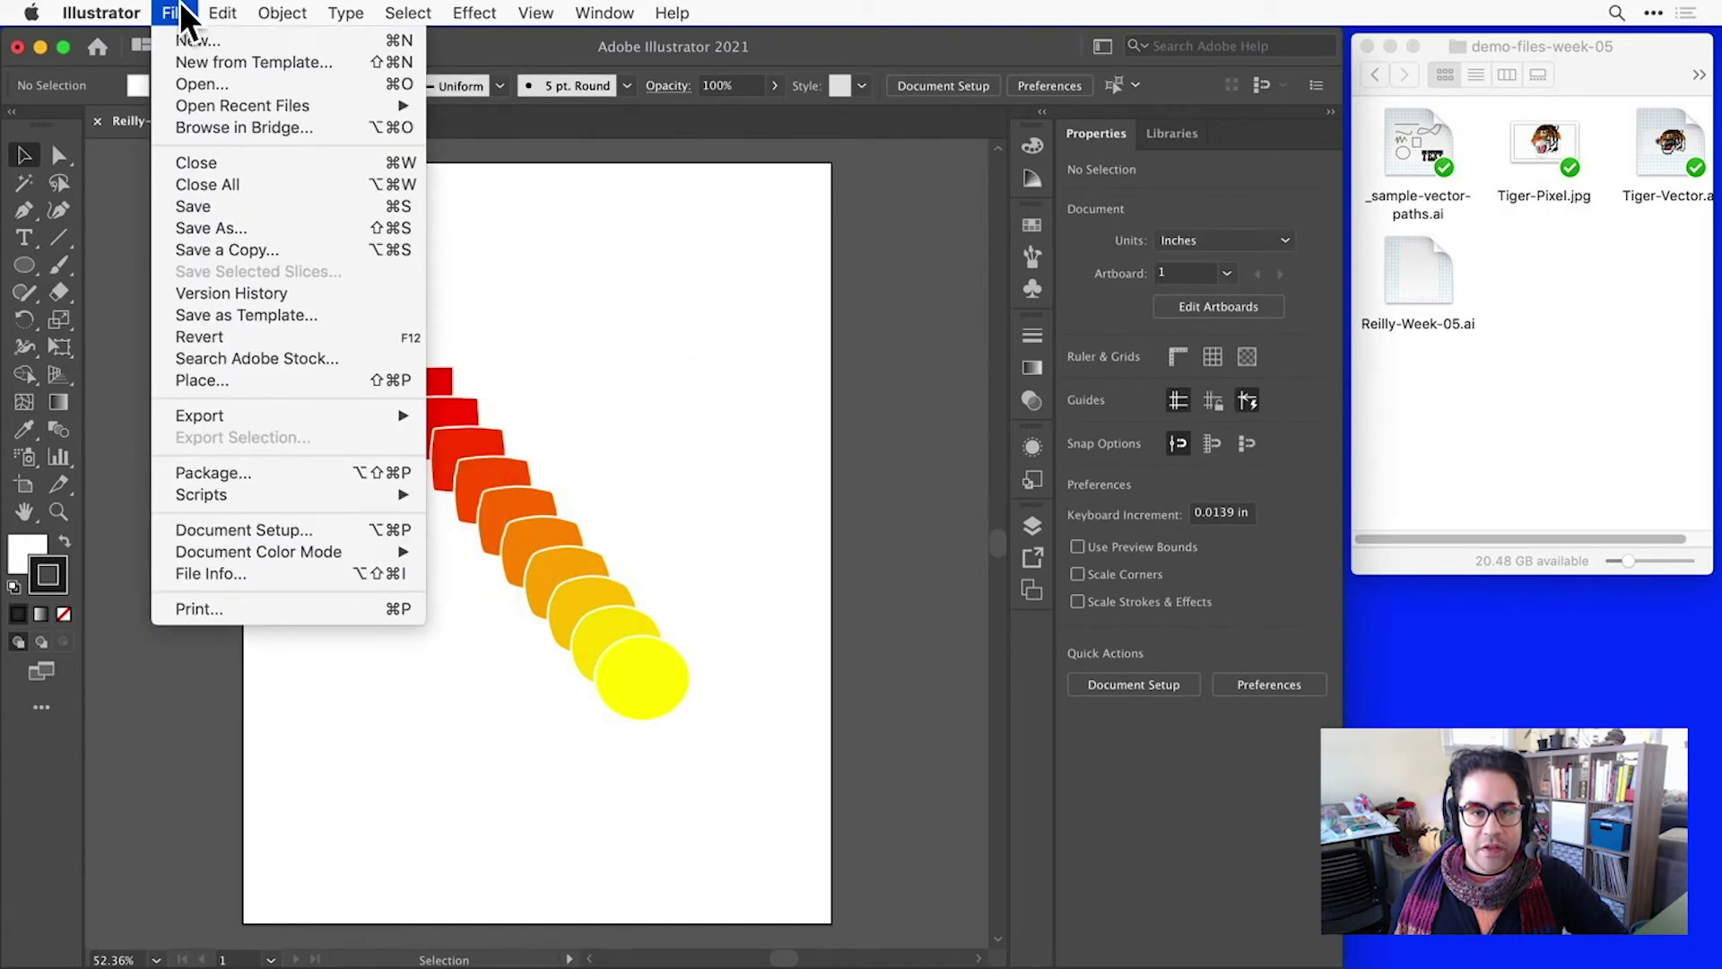
left_click(271, 208)
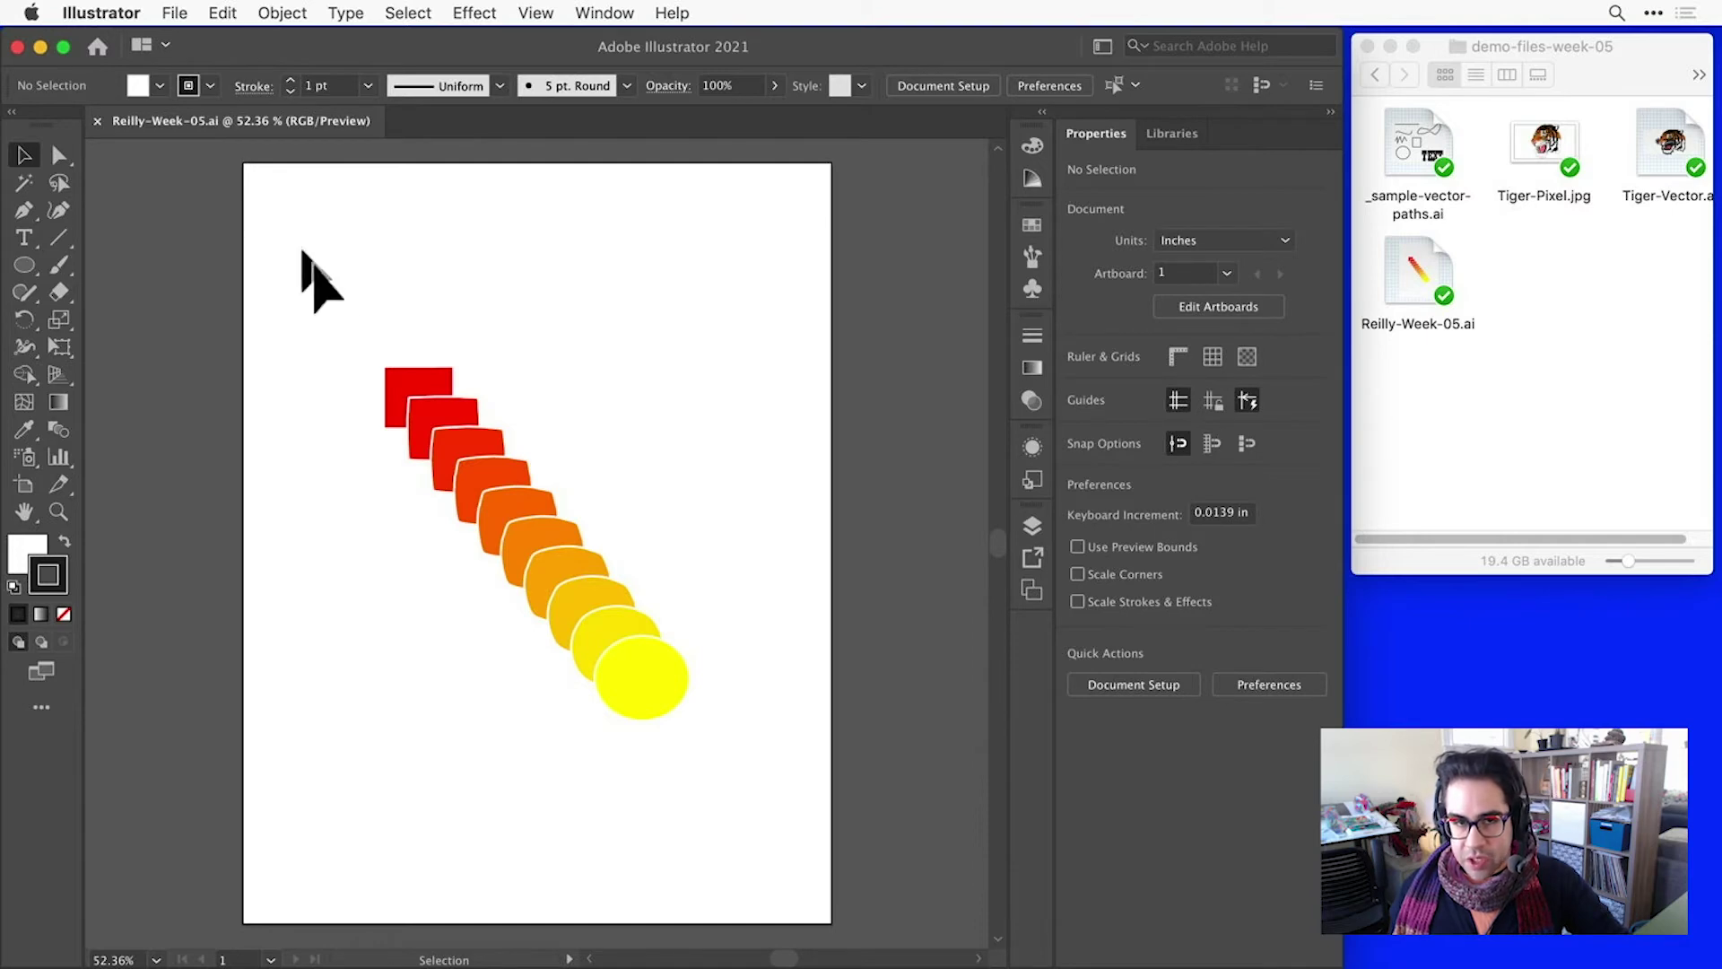
Drag the blend up and to the right as a trial, then revert to the saved version.
left_click_drag(359, 329, 722, 745)
left_click_drag(690, 686, 807, 509)
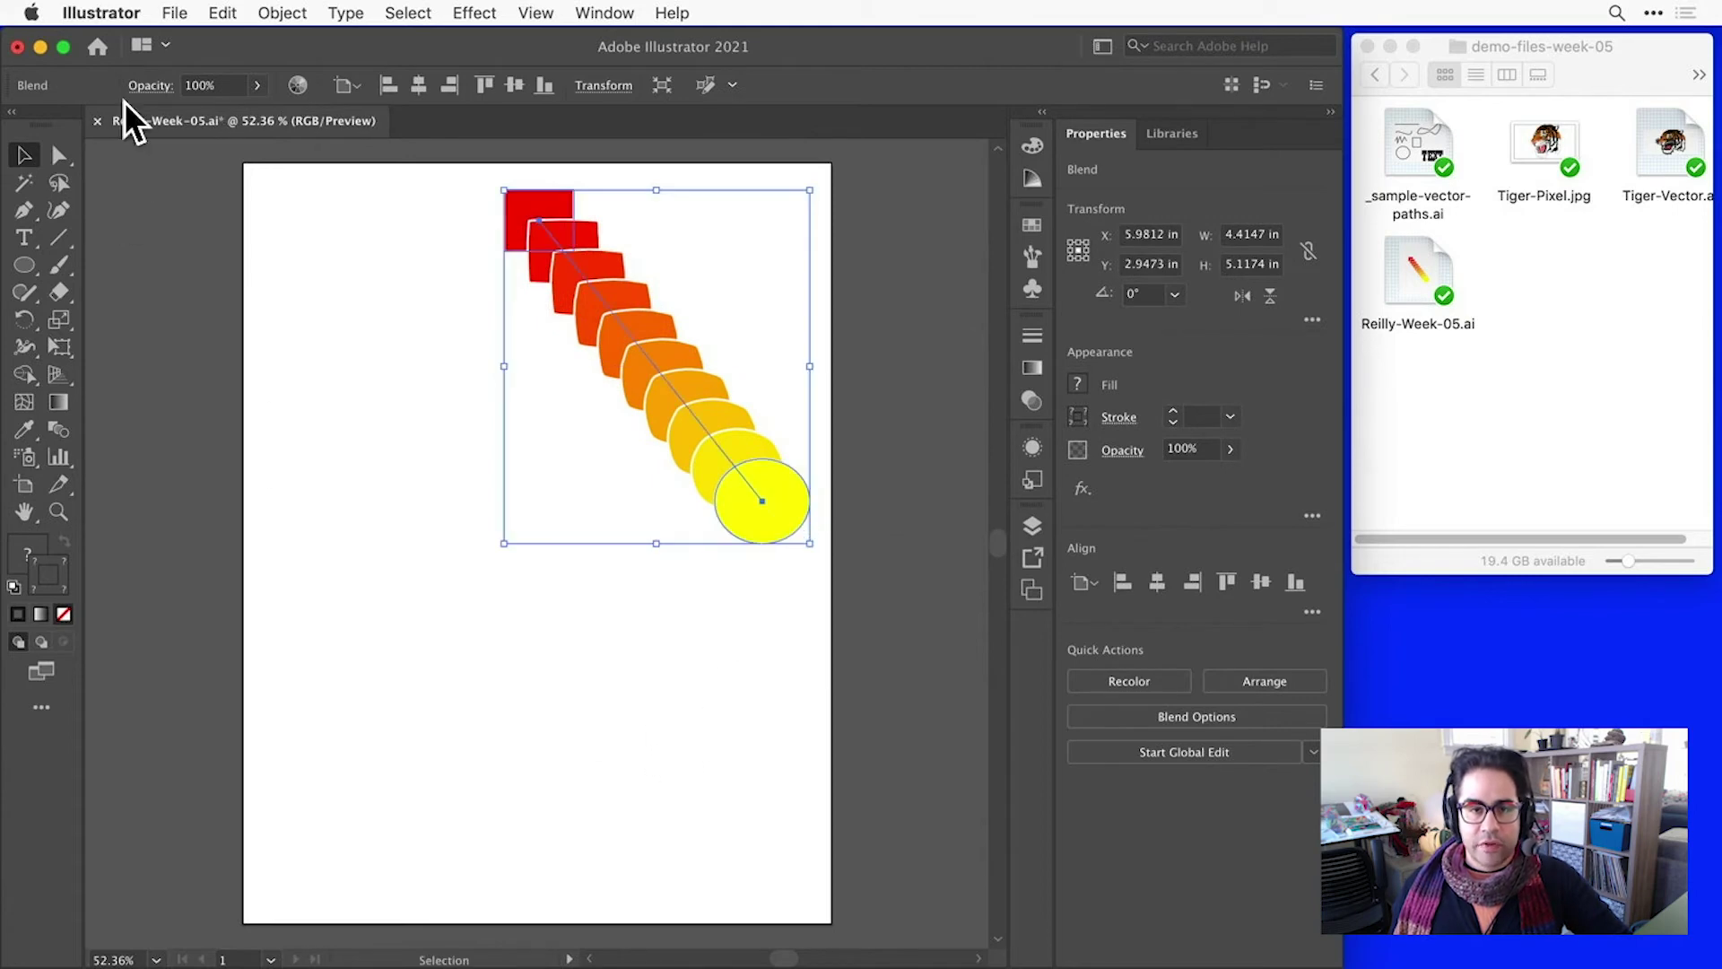
left_click(175, 13)
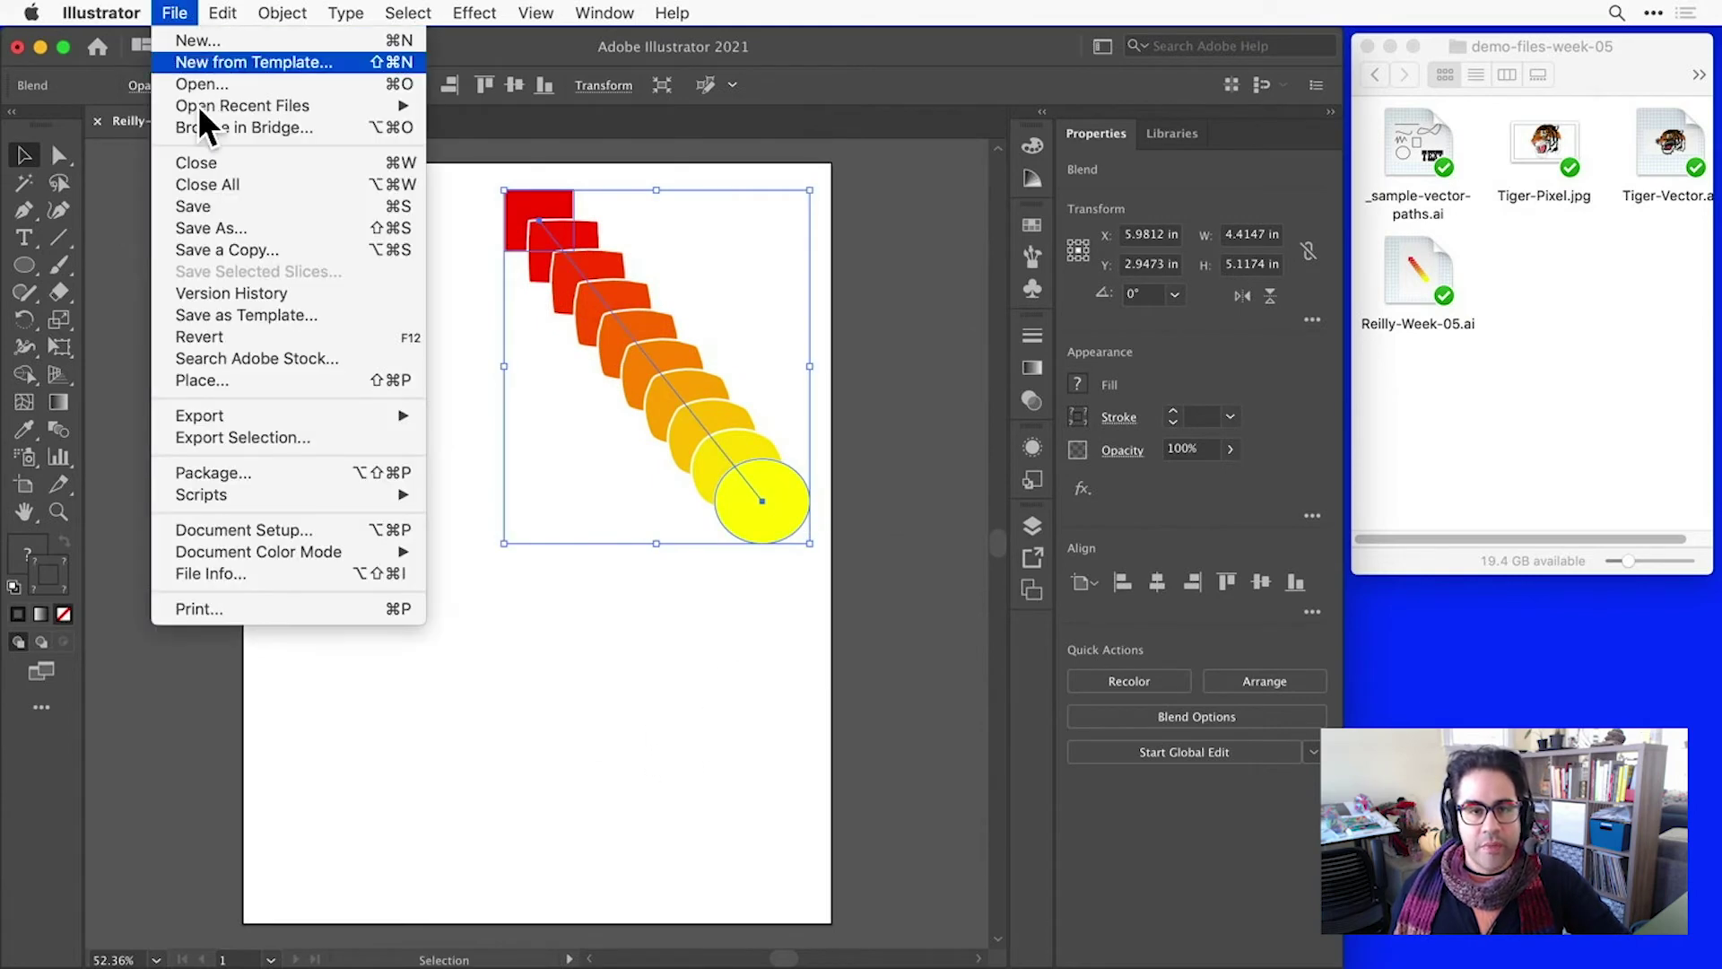
left_click(248, 337)
left_click(866, 541)
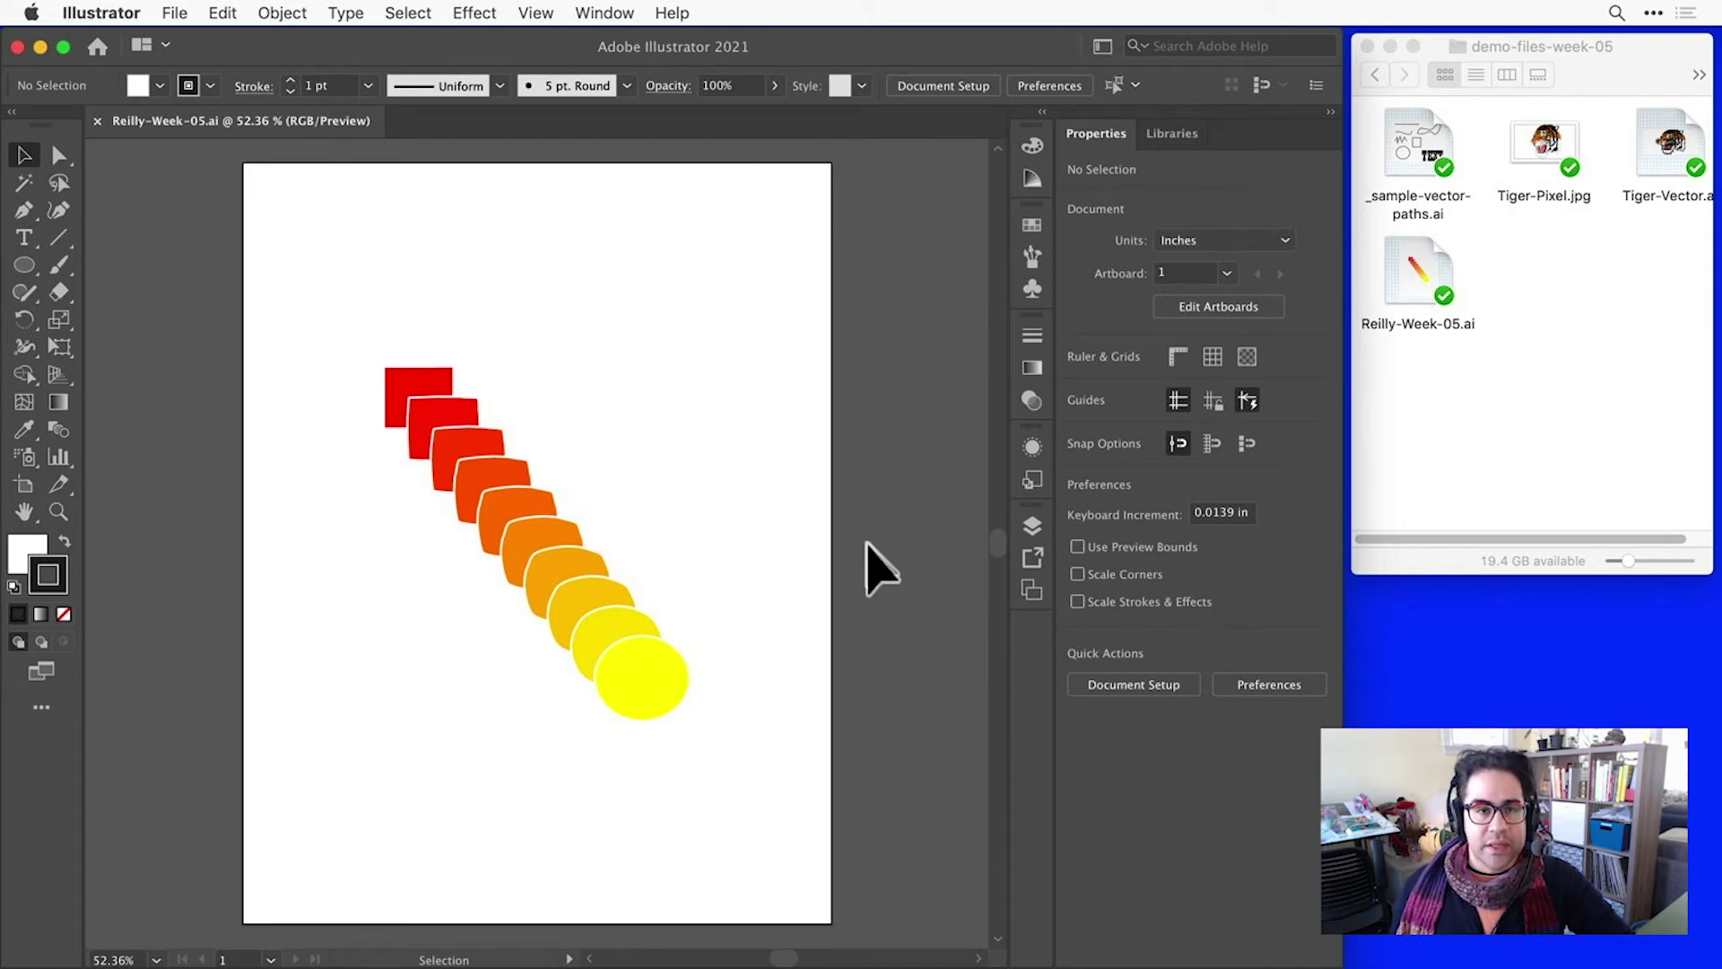
Bring up File > Export > Export As and move the export window aside to see the artwork.
left_click(184, 12)
mouse_move(325, 416)
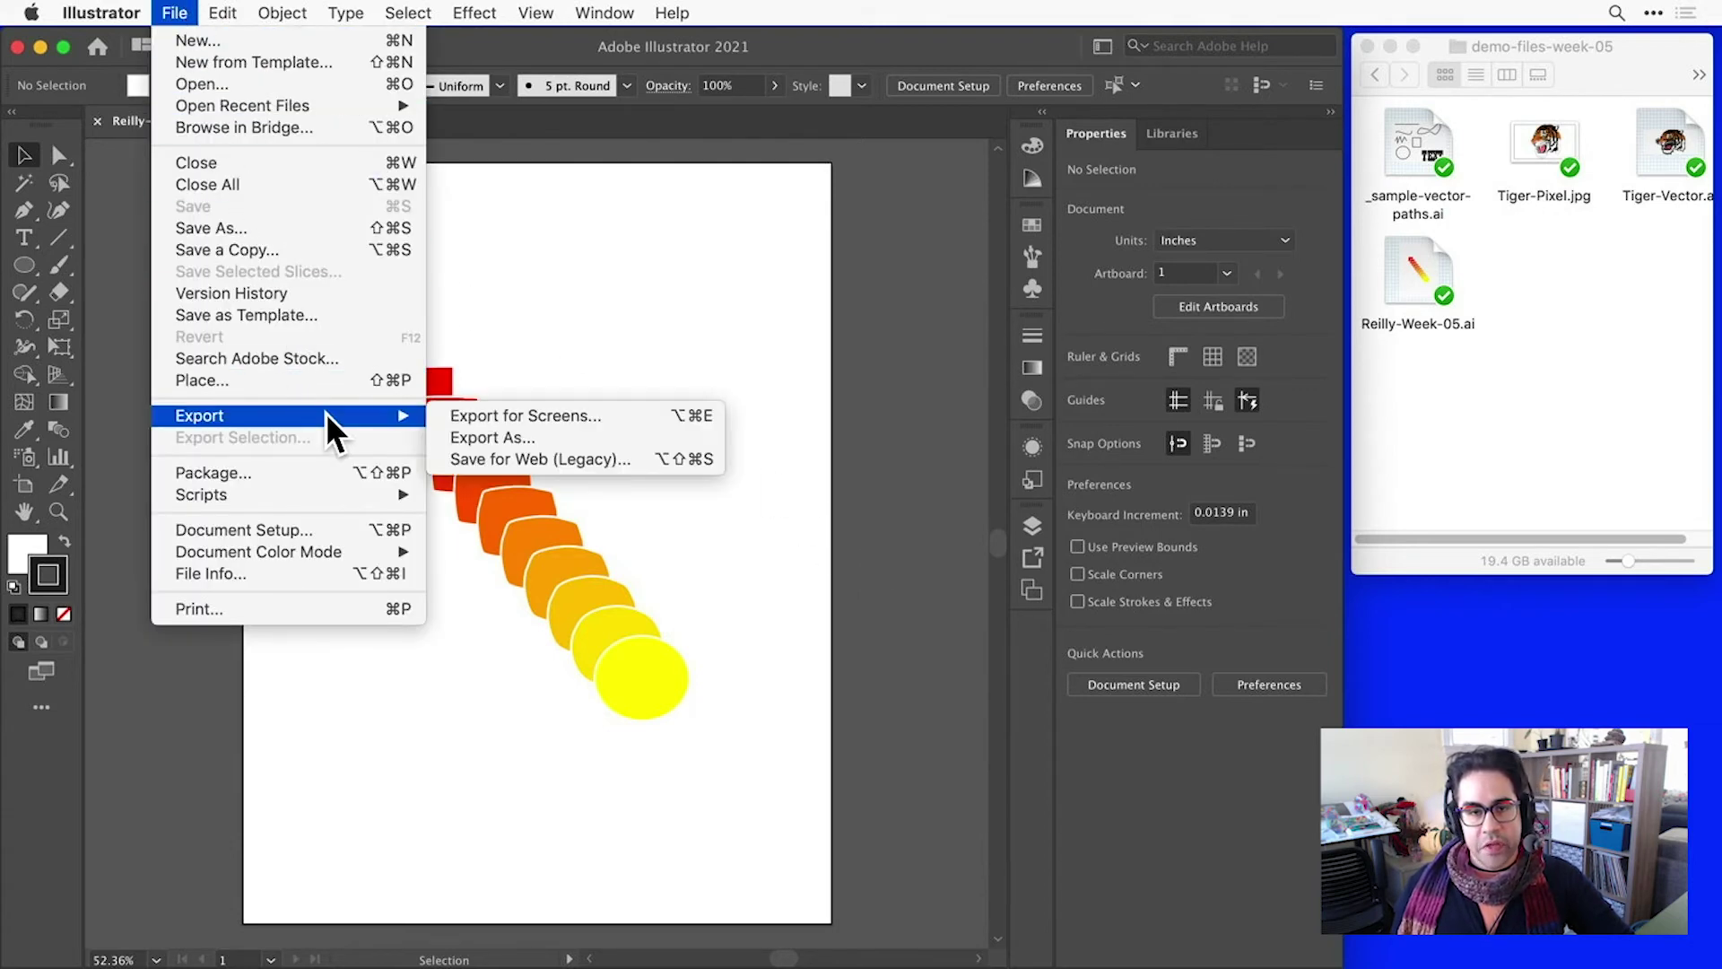
left_click(647, 435)
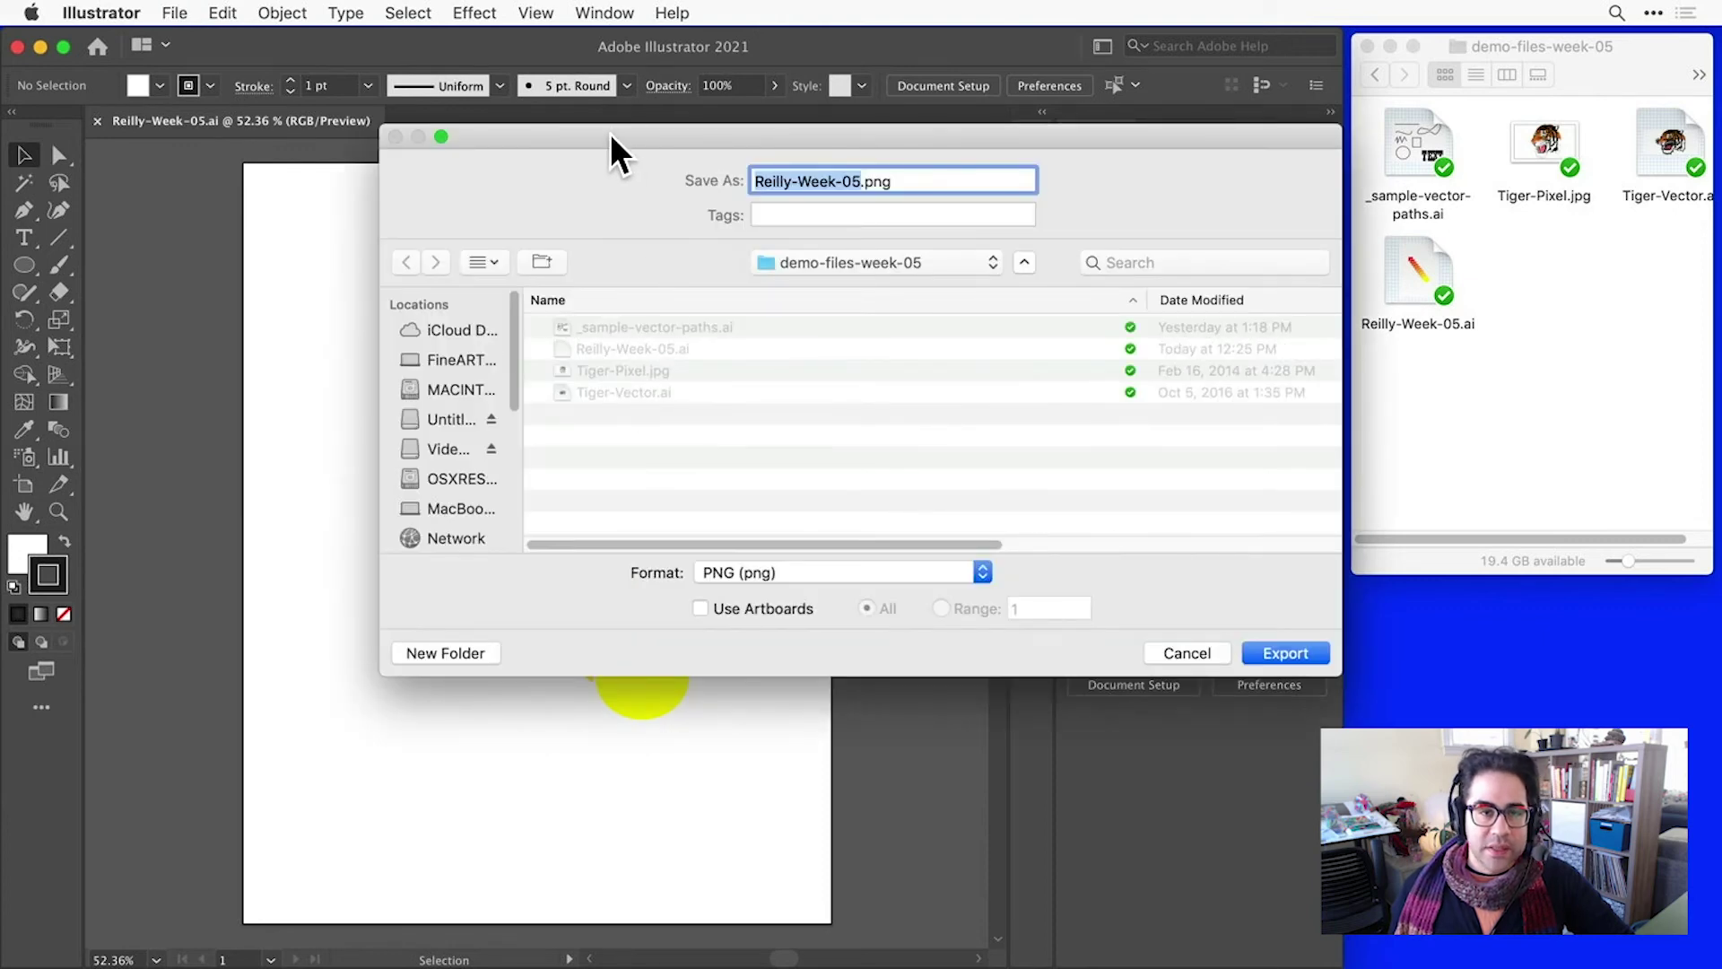
left_click_drag(611, 131, 965, 56)
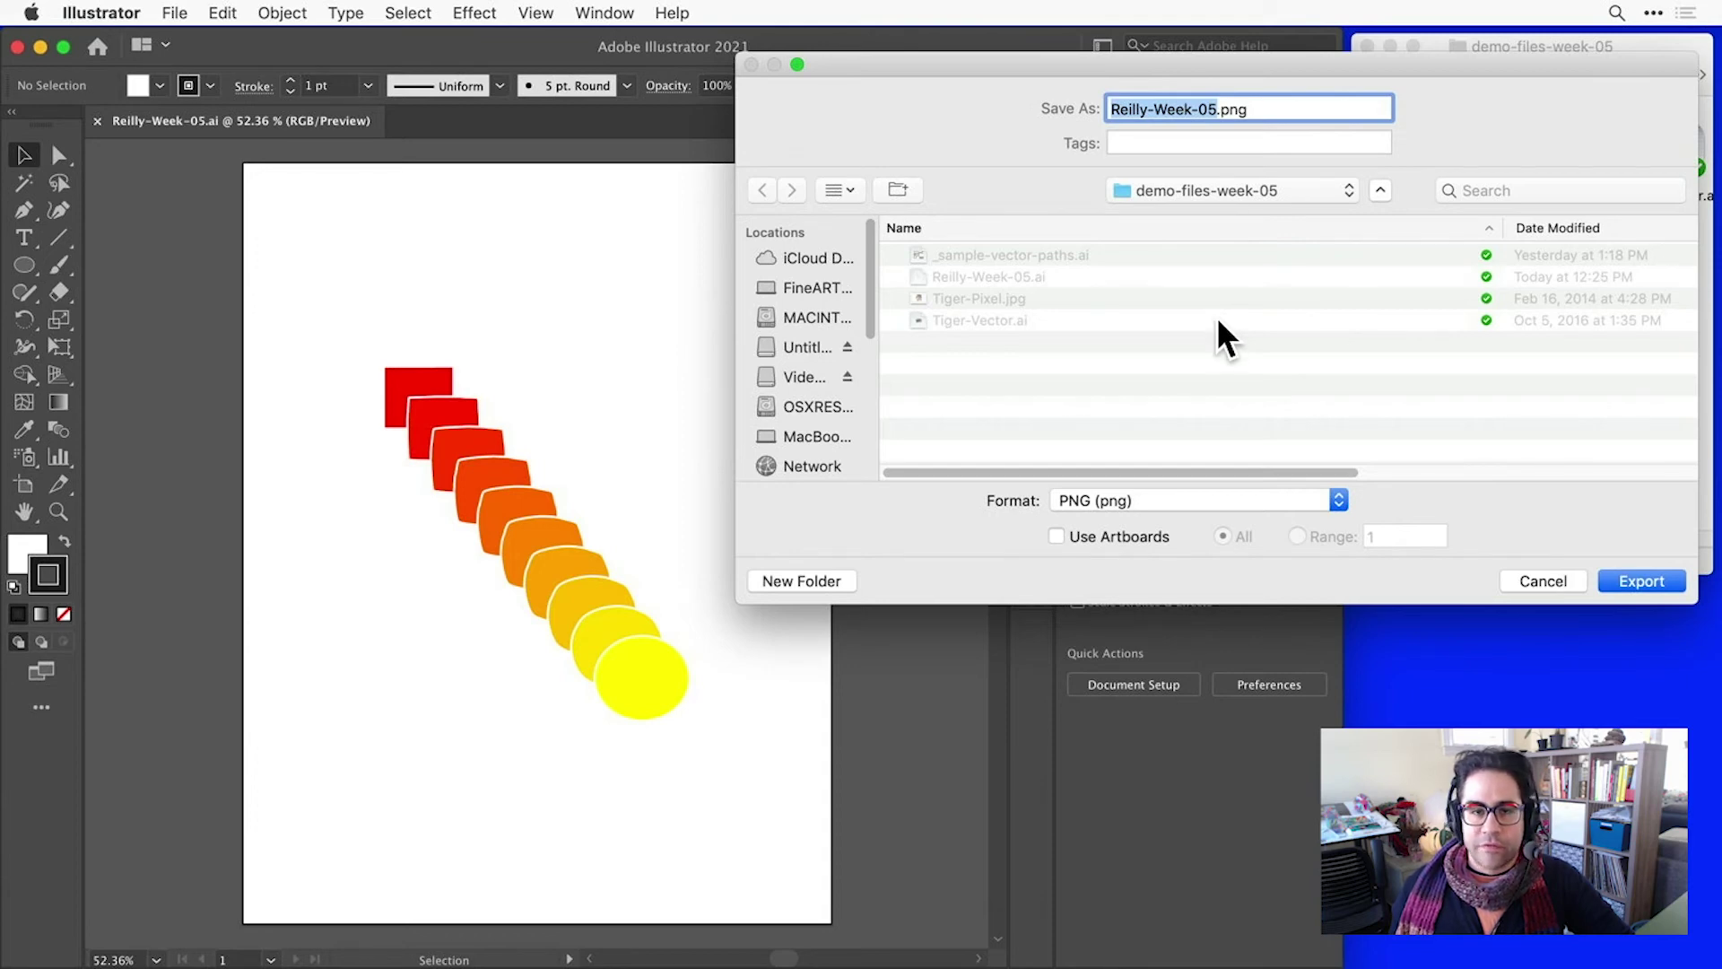
Switch the export format from PNG to JPEG, enable Use Artboards, and continue to JPEG Options.
left_click(1325, 509)
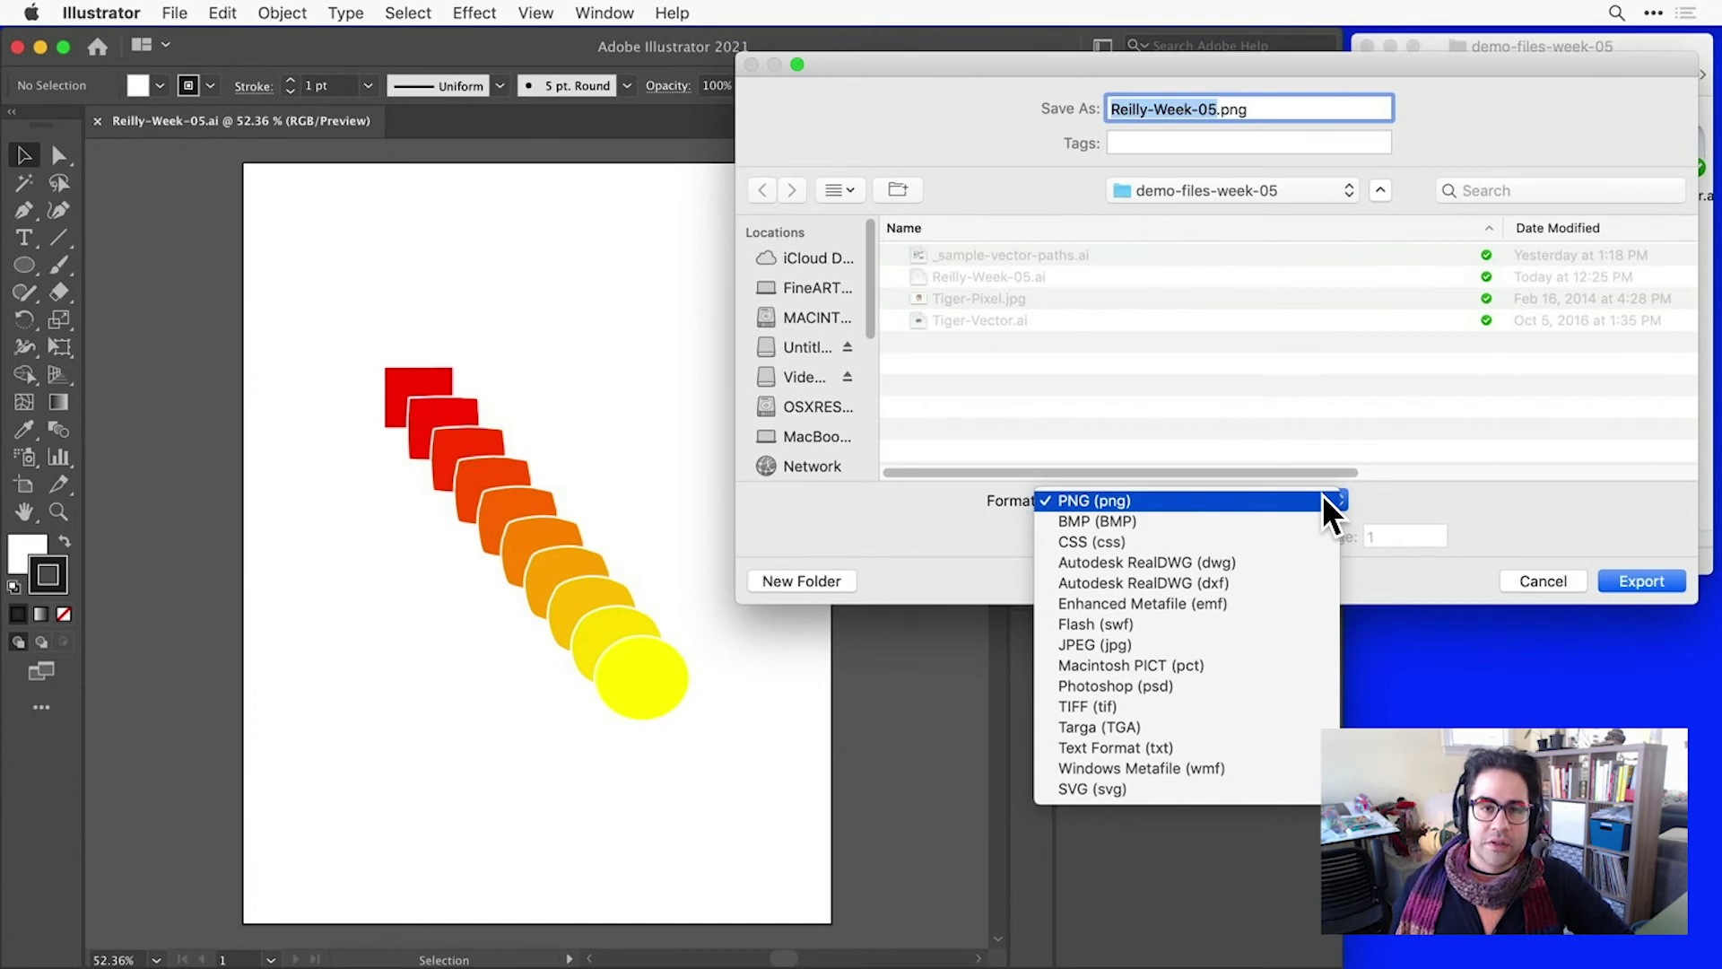
left_click(1295, 648)
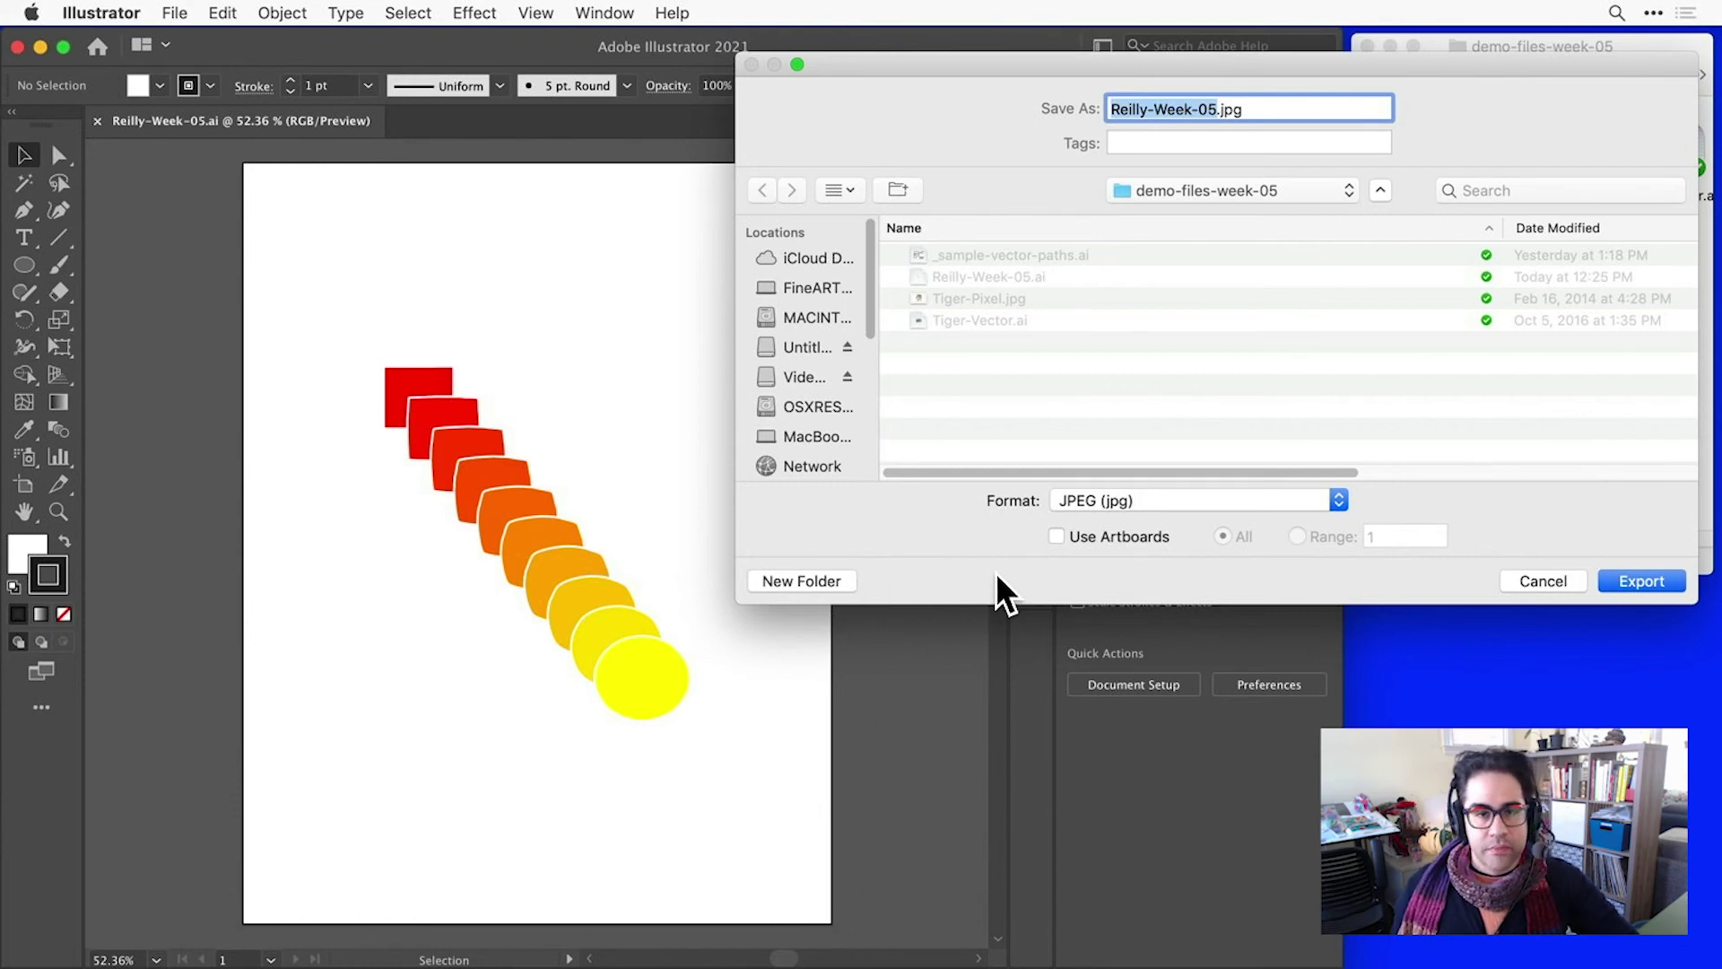
left_click(1055, 536)
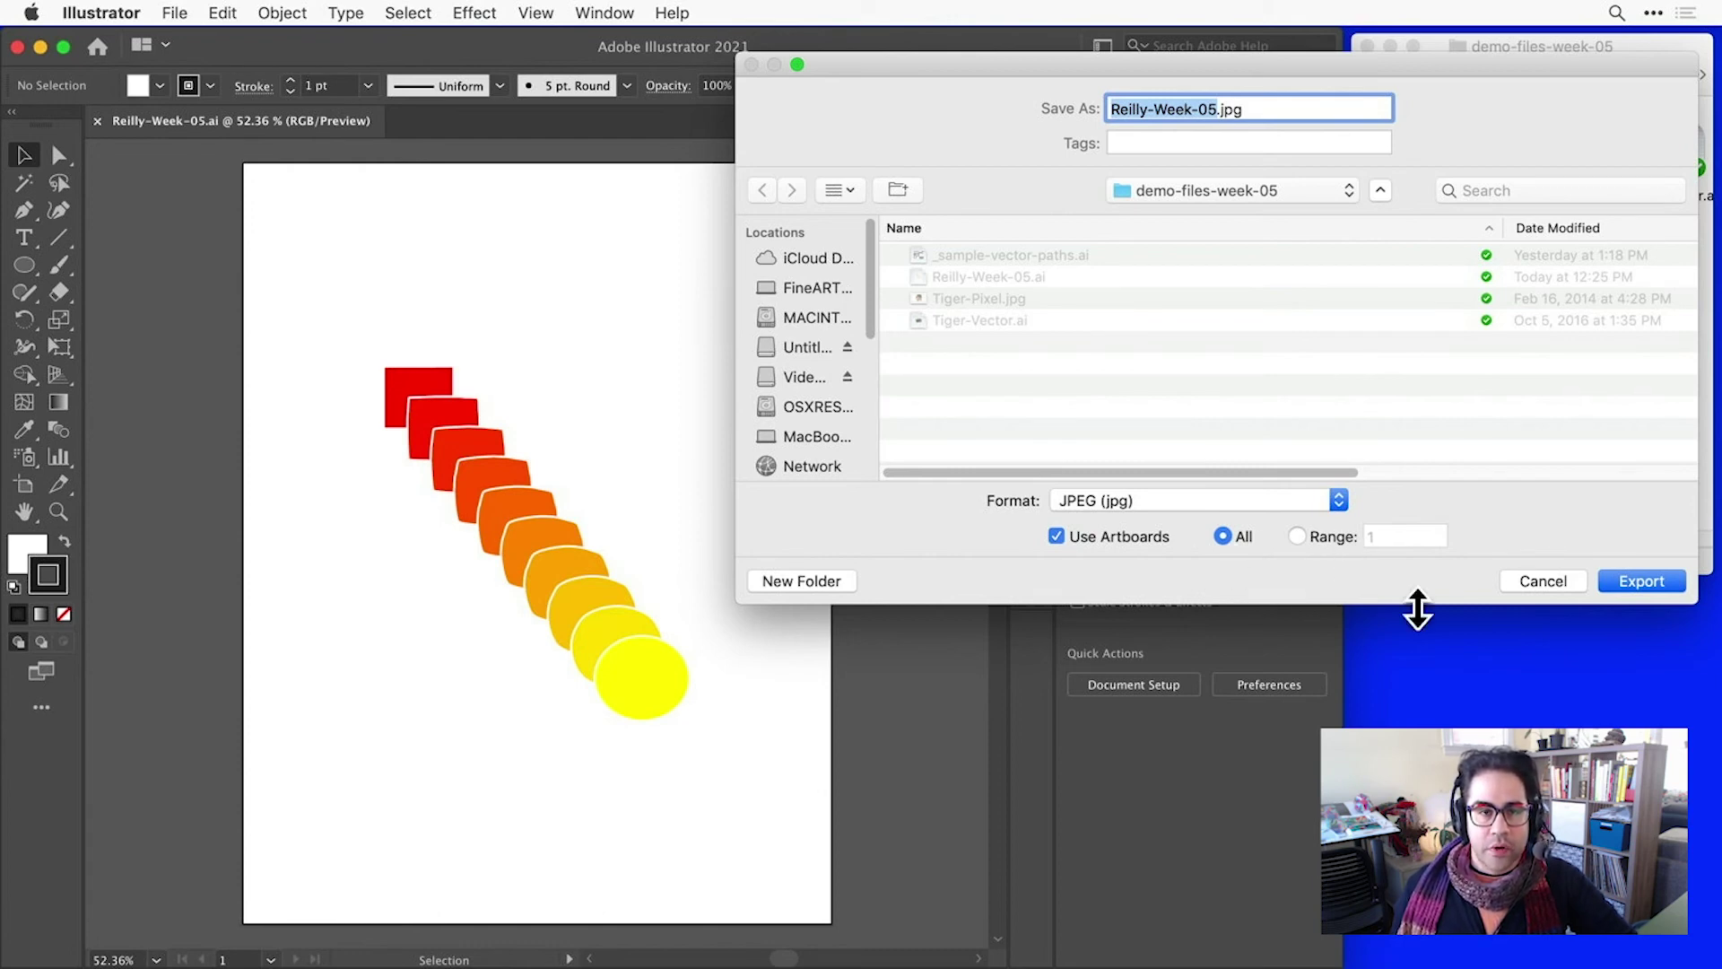
left_click(1644, 578)
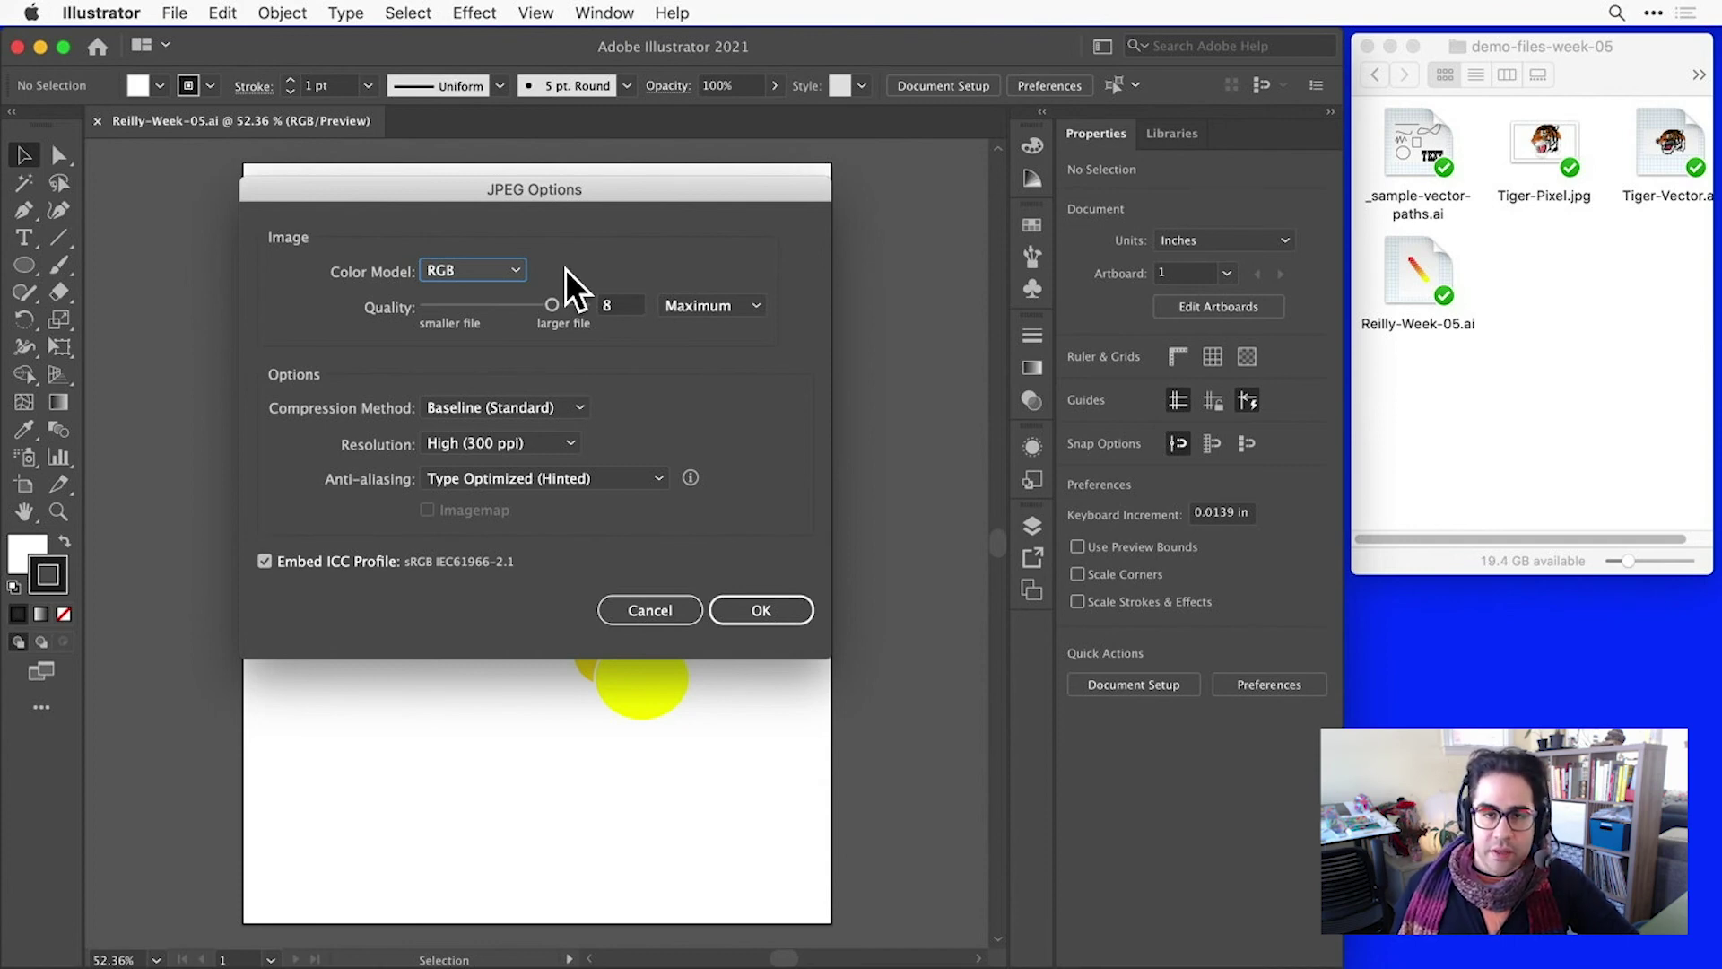
Export the JPEG with RGB colour, quality 9 and High (300 ppi) resolution.
left_click(514, 269)
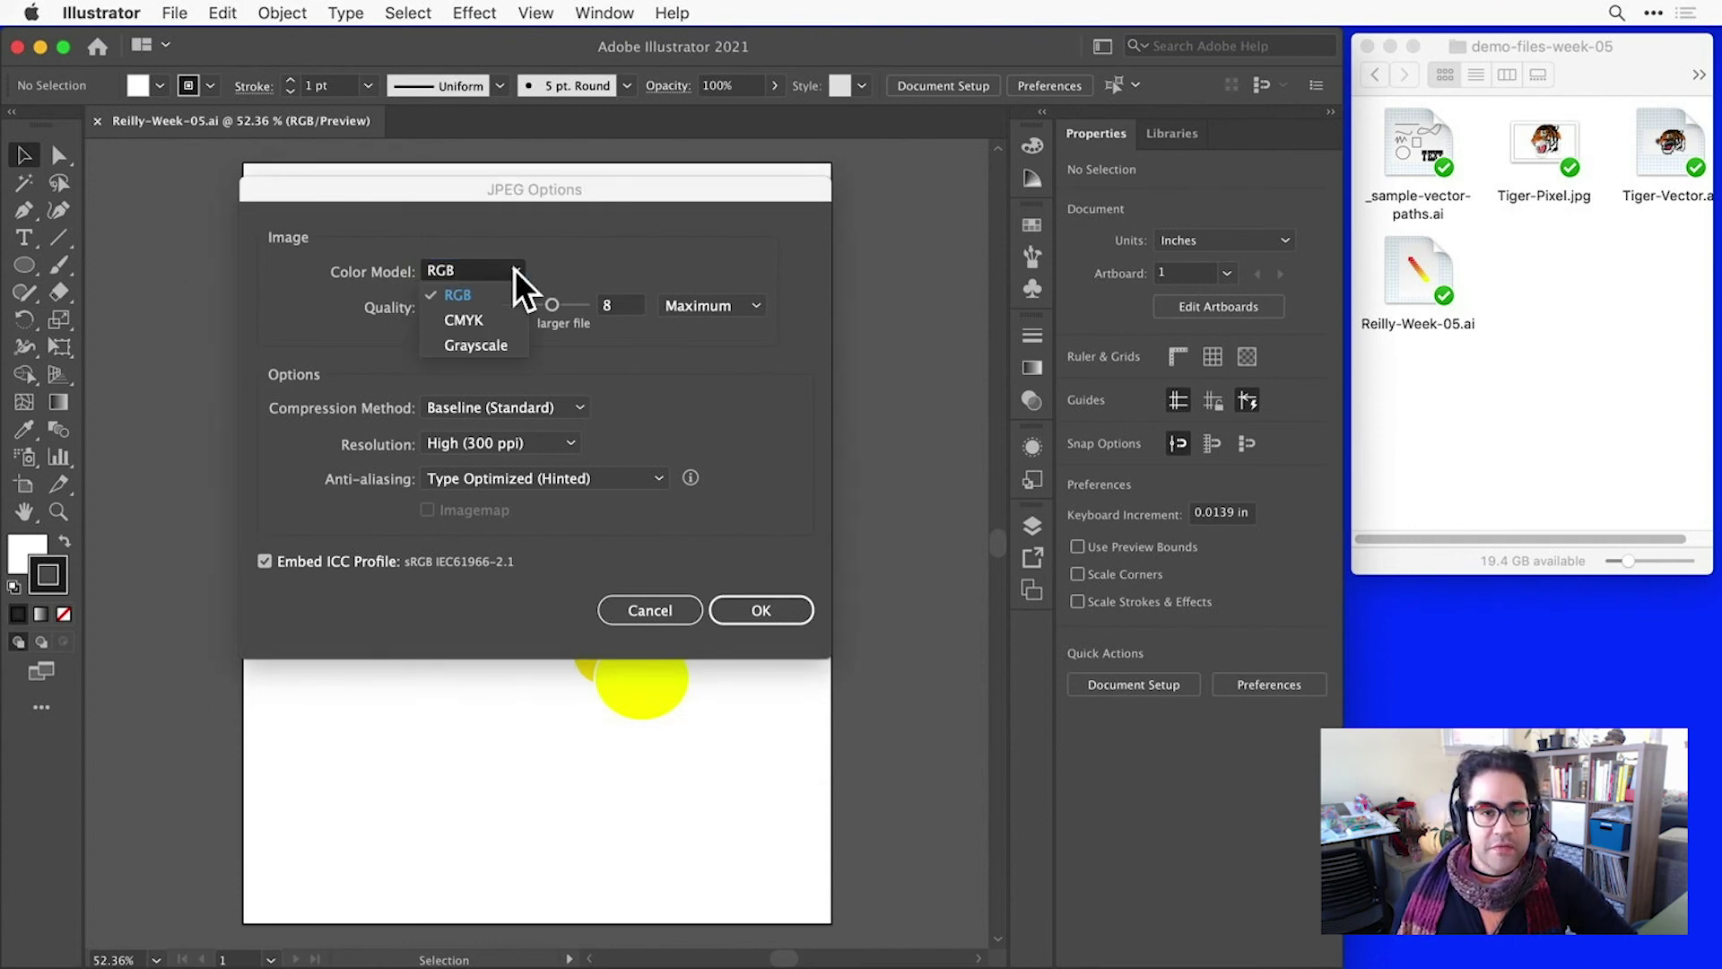
left_click(514, 268)
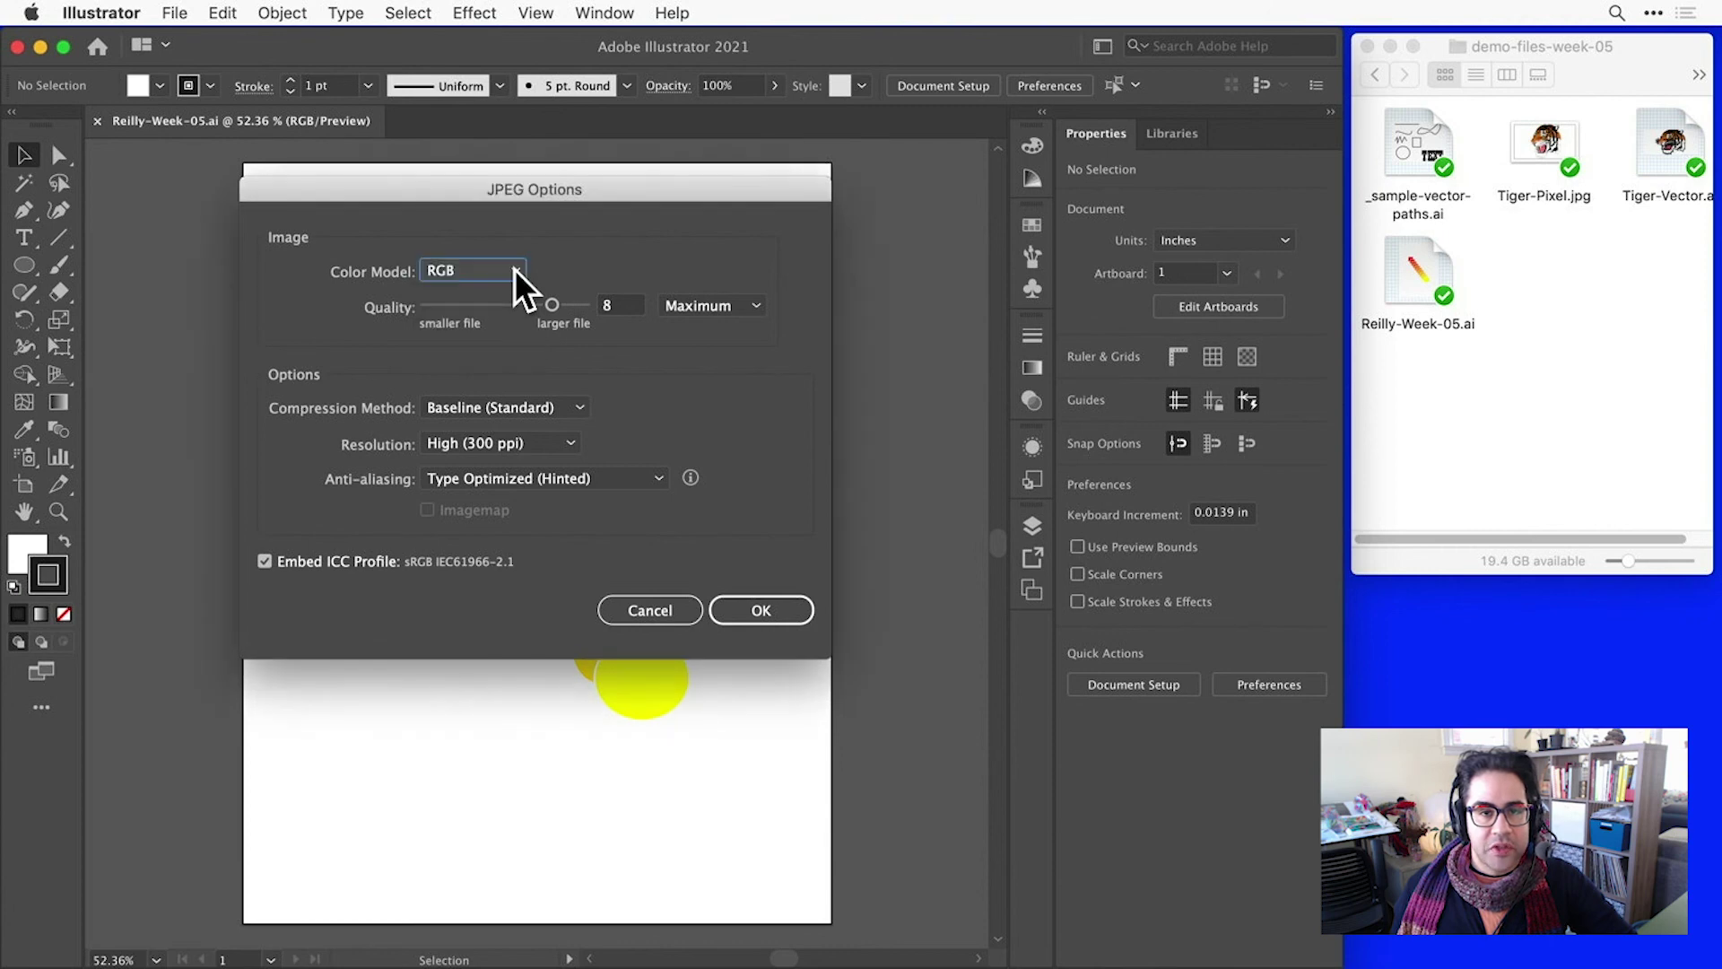
left_click(551, 305)
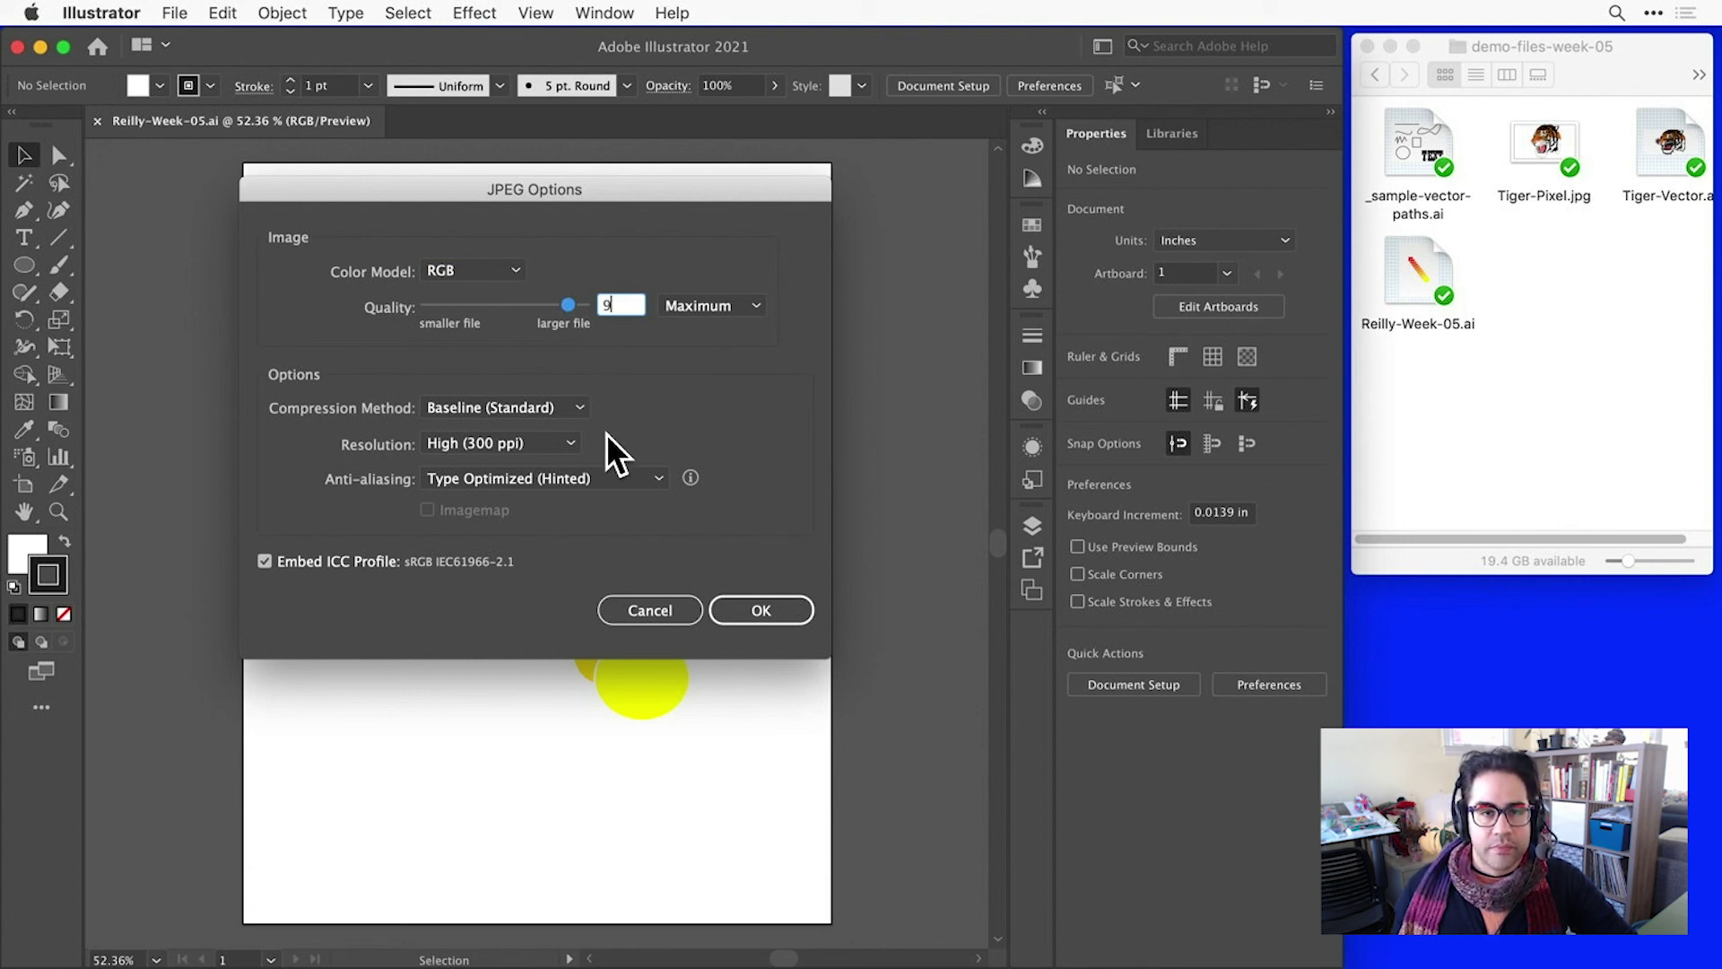
left_click(570, 443)
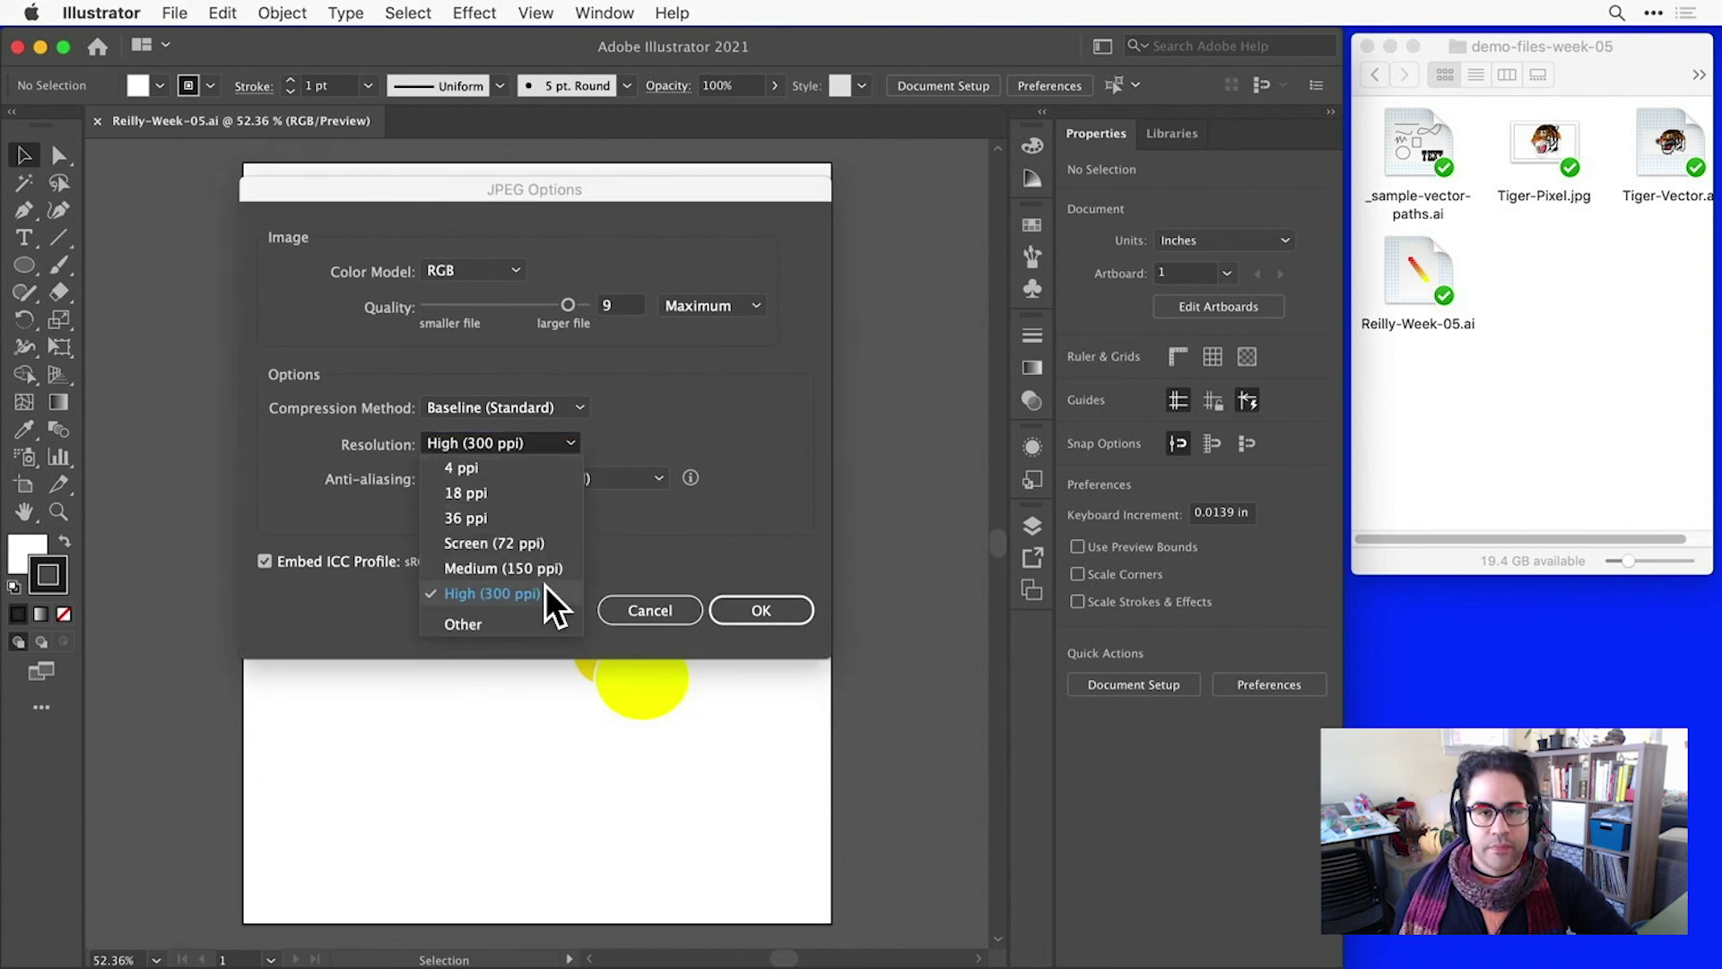
left_click(492, 593)
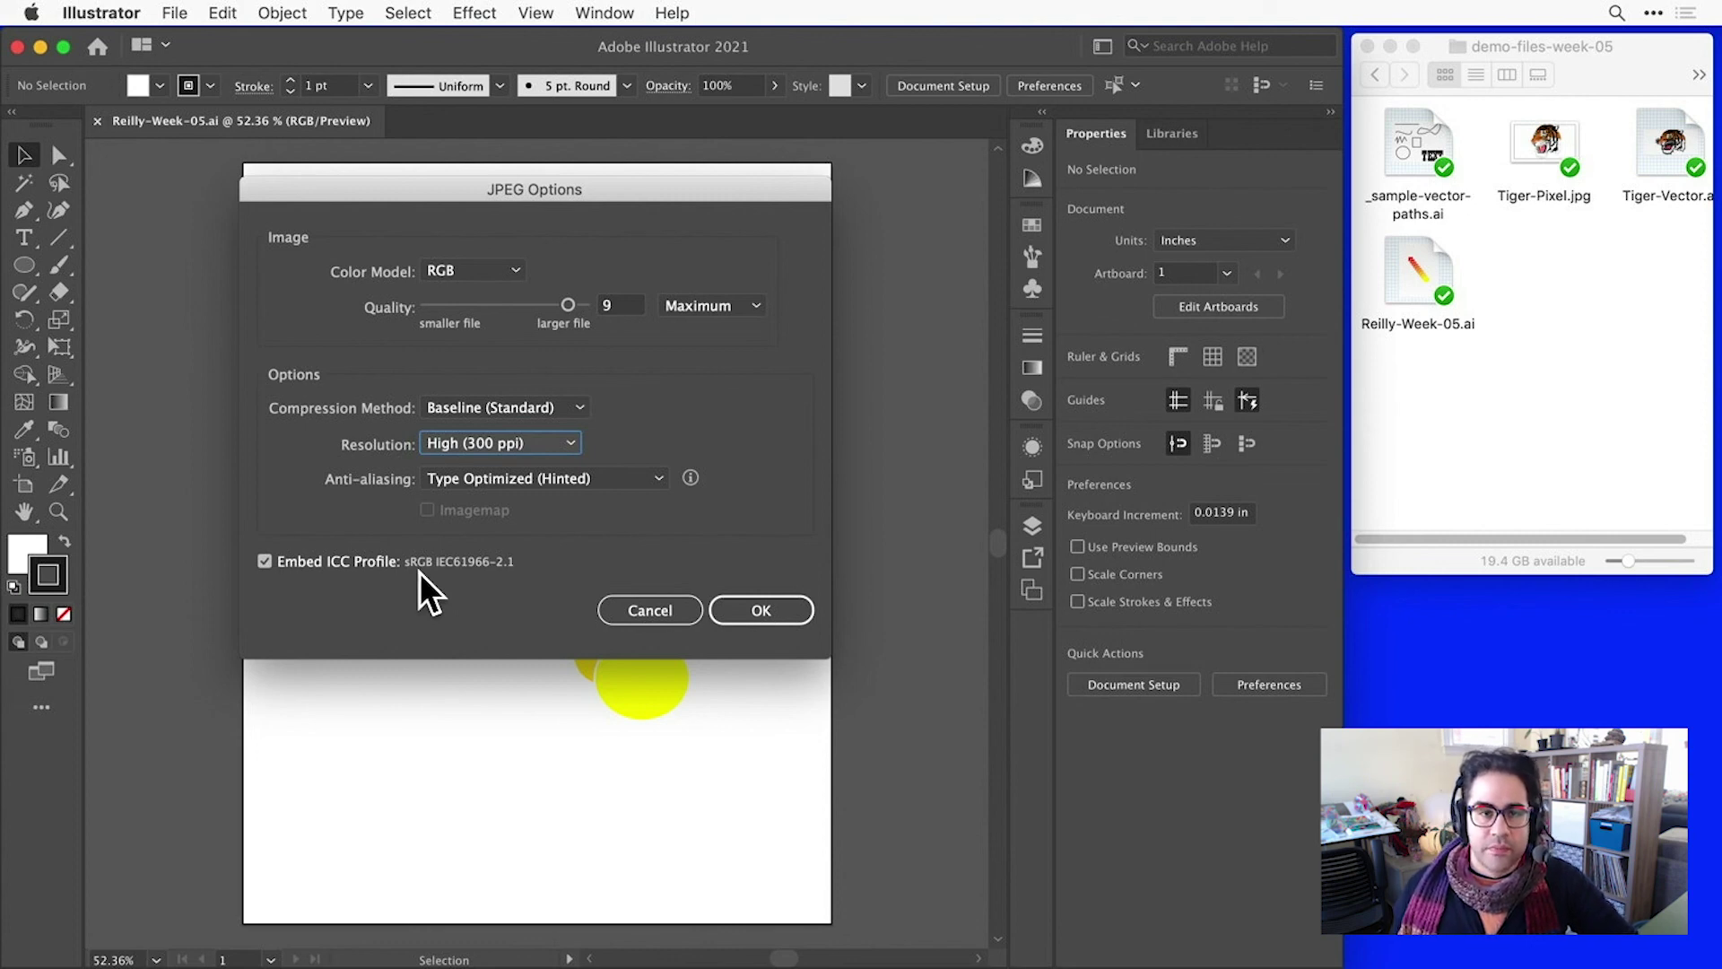
left_click(758, 611)
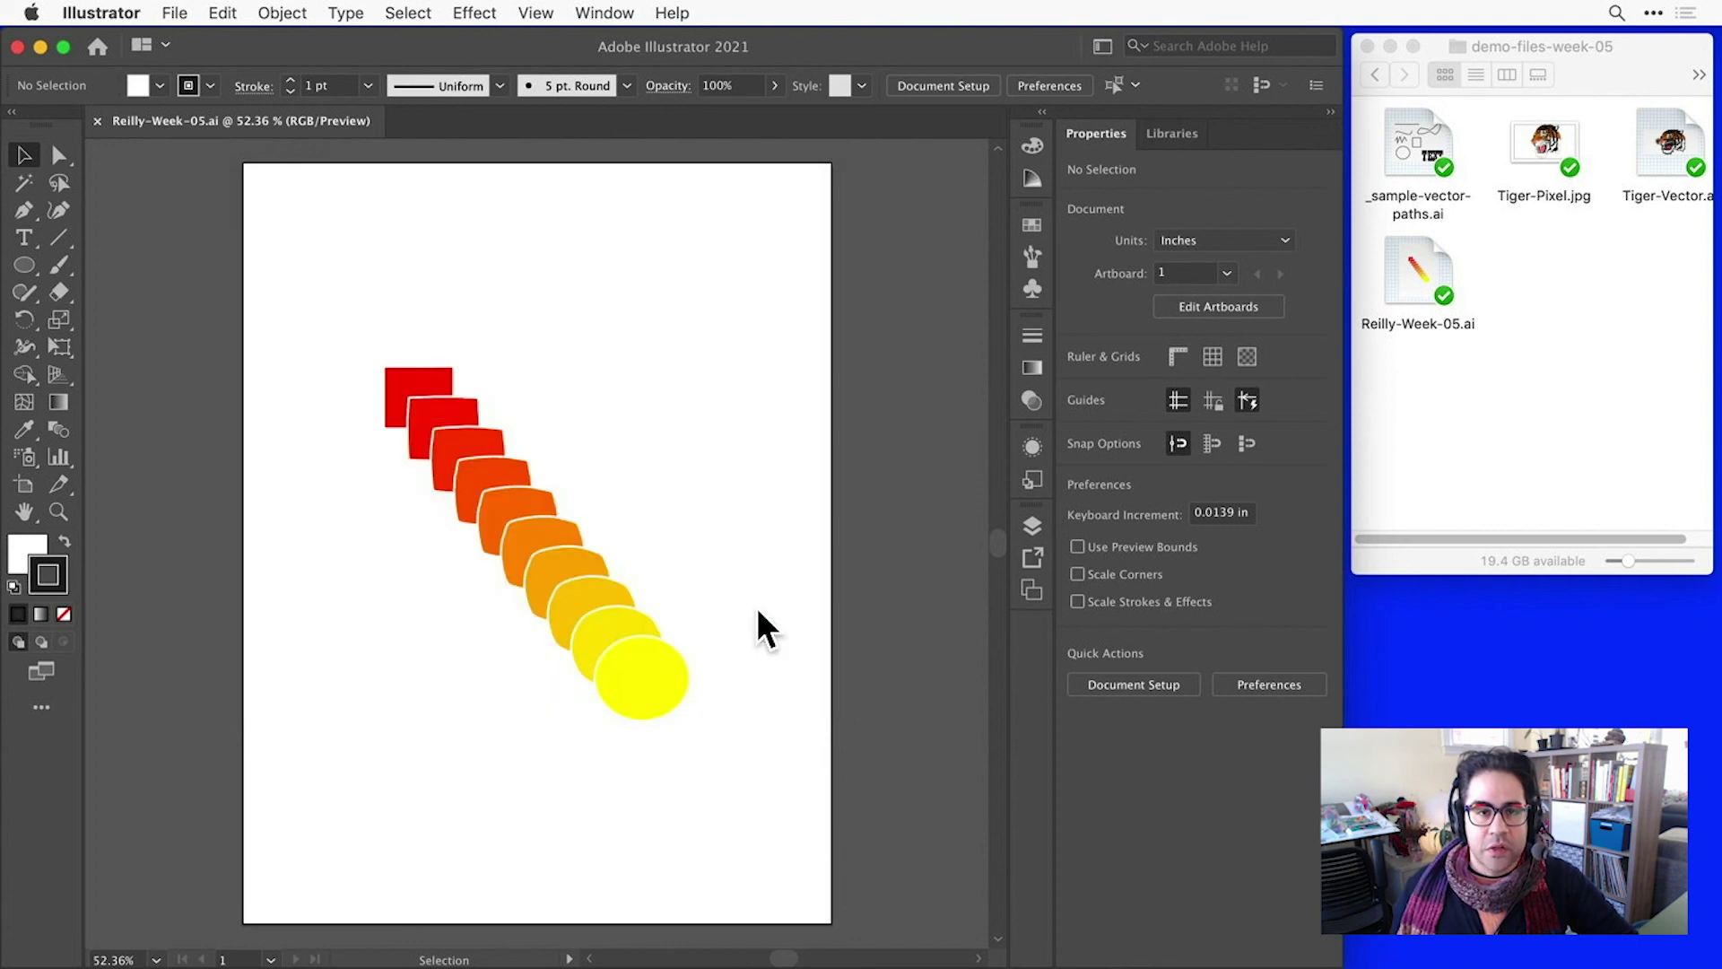